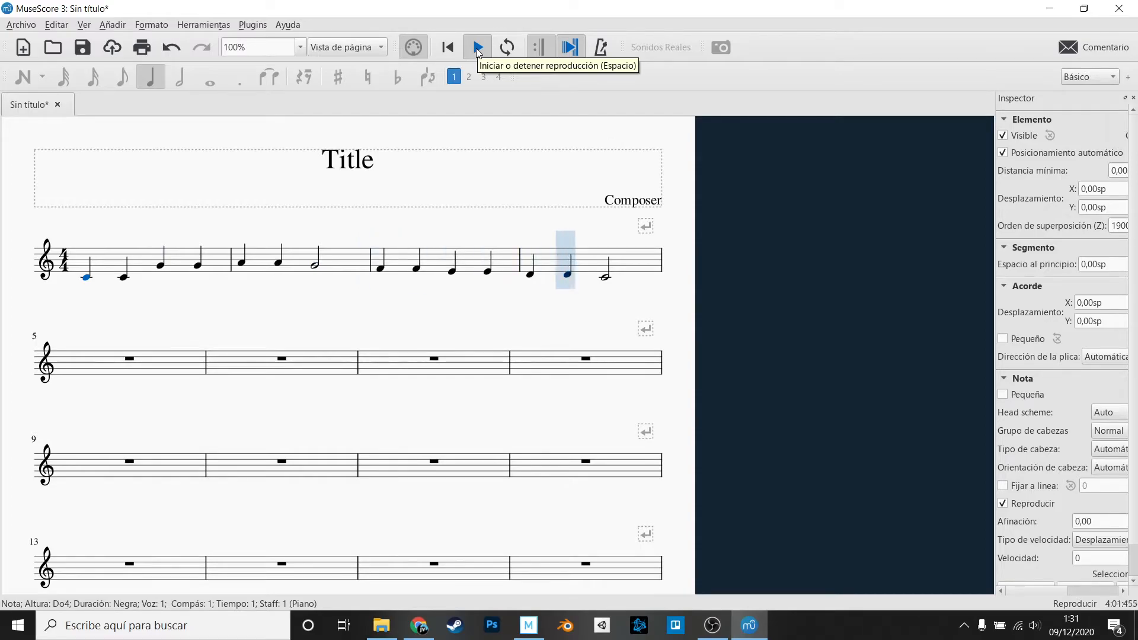
Stop playback and enter quarter notes C4, D4, E4 and F4 in measure 5.
left_click(478, 52)
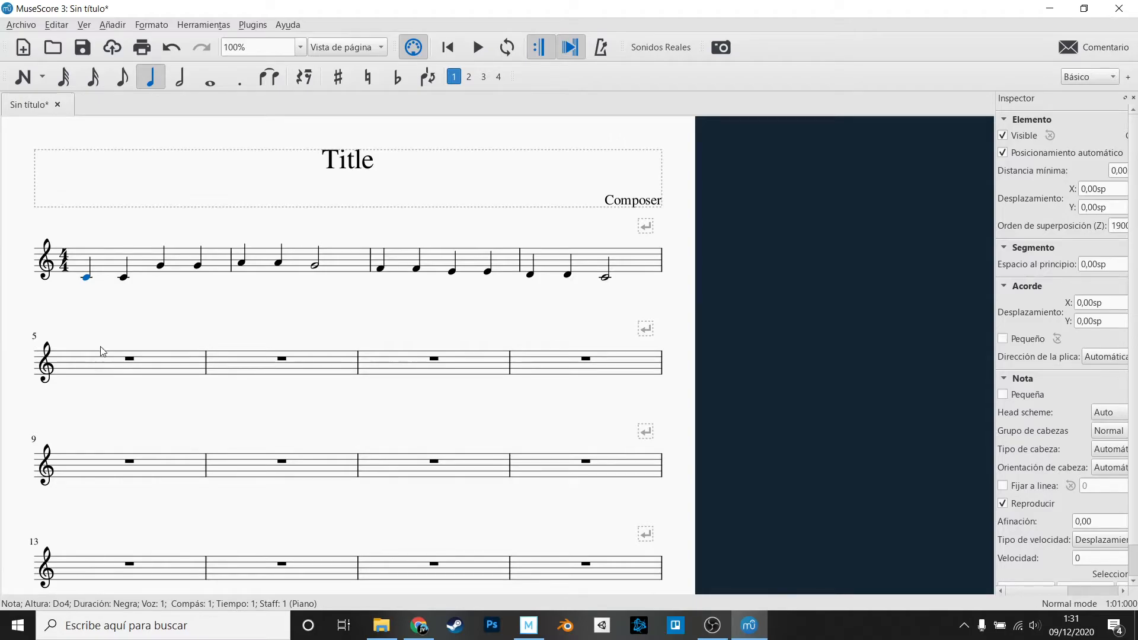
left_click(94, 369)
left_click(24, 77)
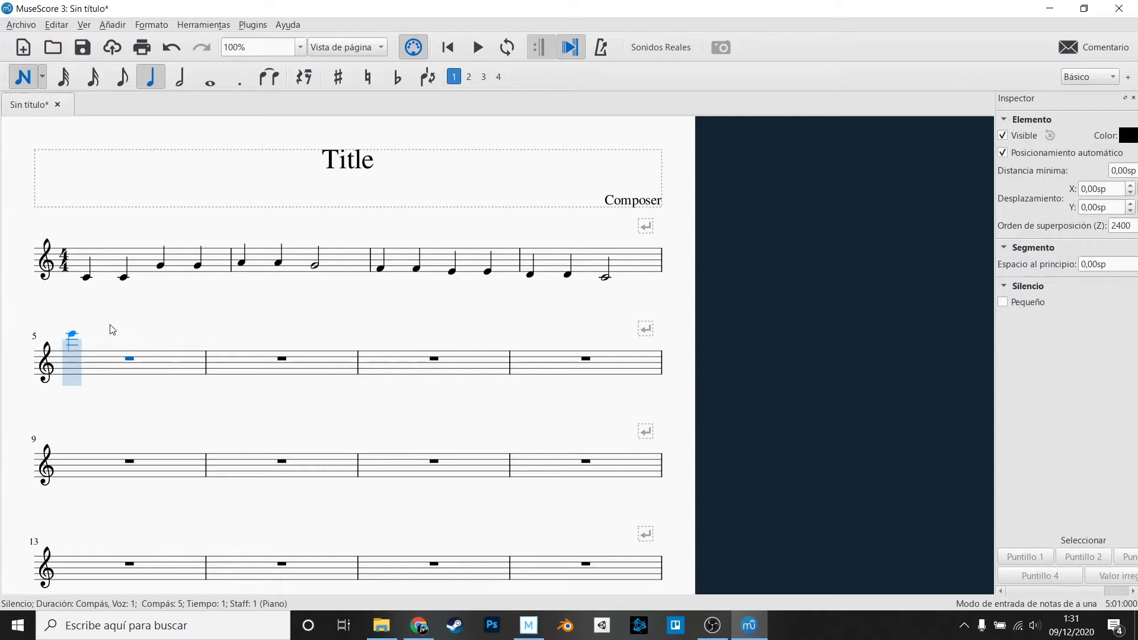
left_click(75, 381)
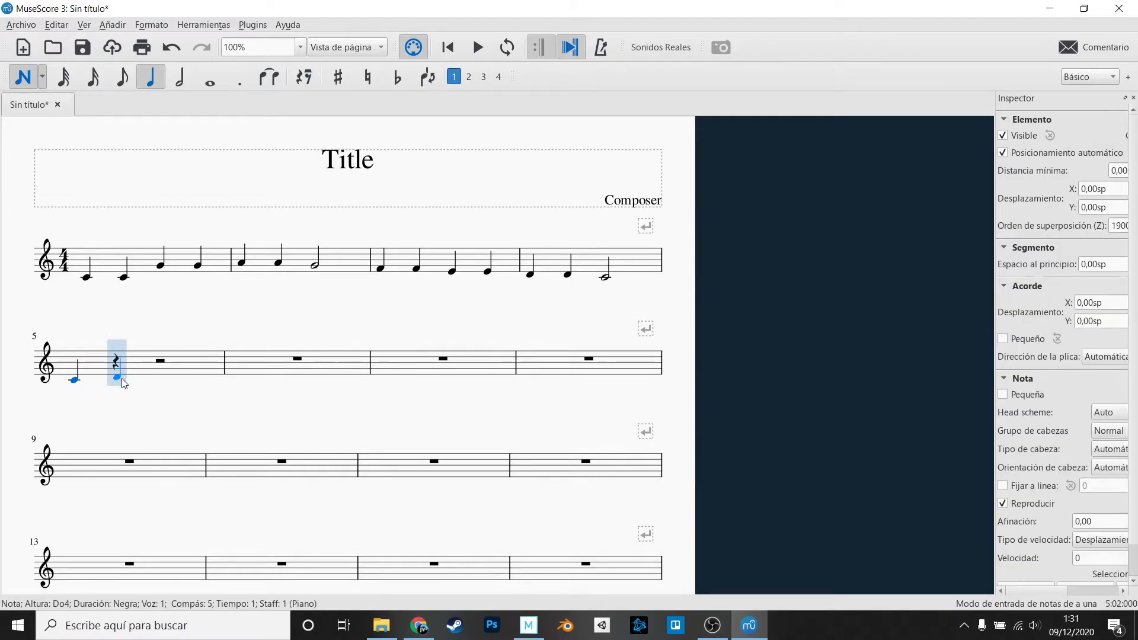
left_click(117, 376)
left_click(163, 374)
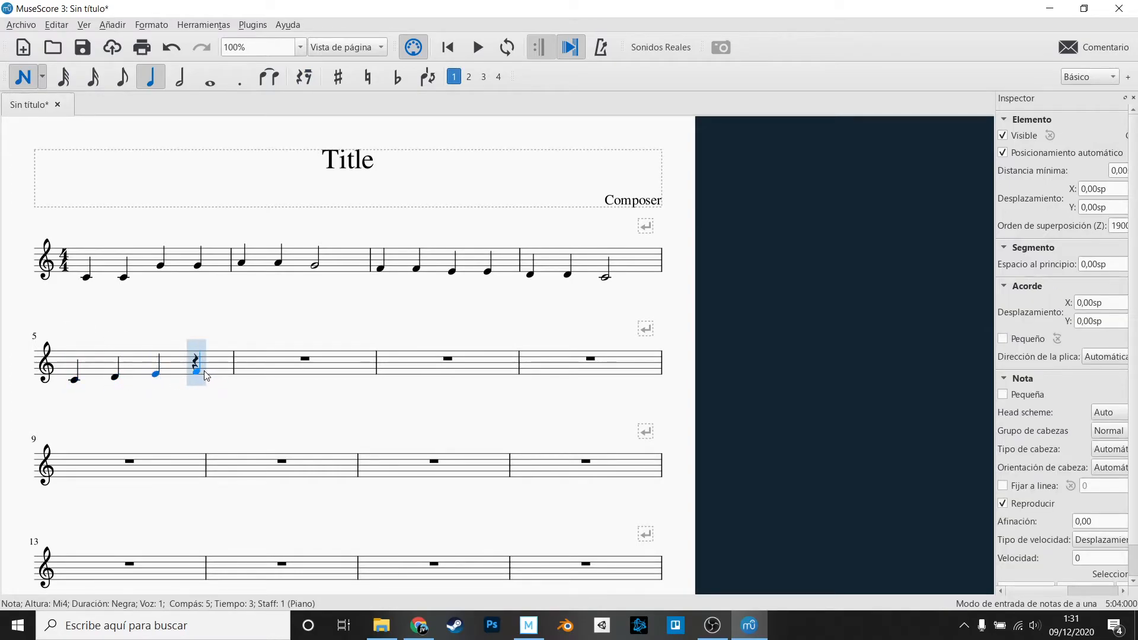
left_click(204, 371)
Continue the scale in measure 6 with quarter notes G4, A4, B4 and C5.
left_click(259, 371)
left_click(295, 365)
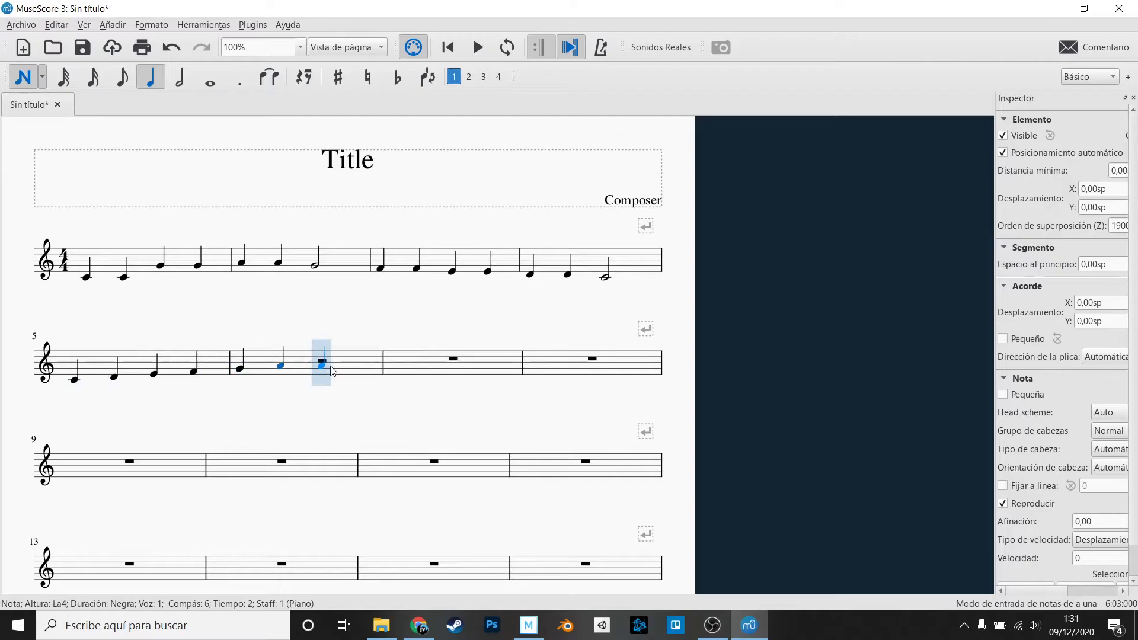
left_click(330, 367)
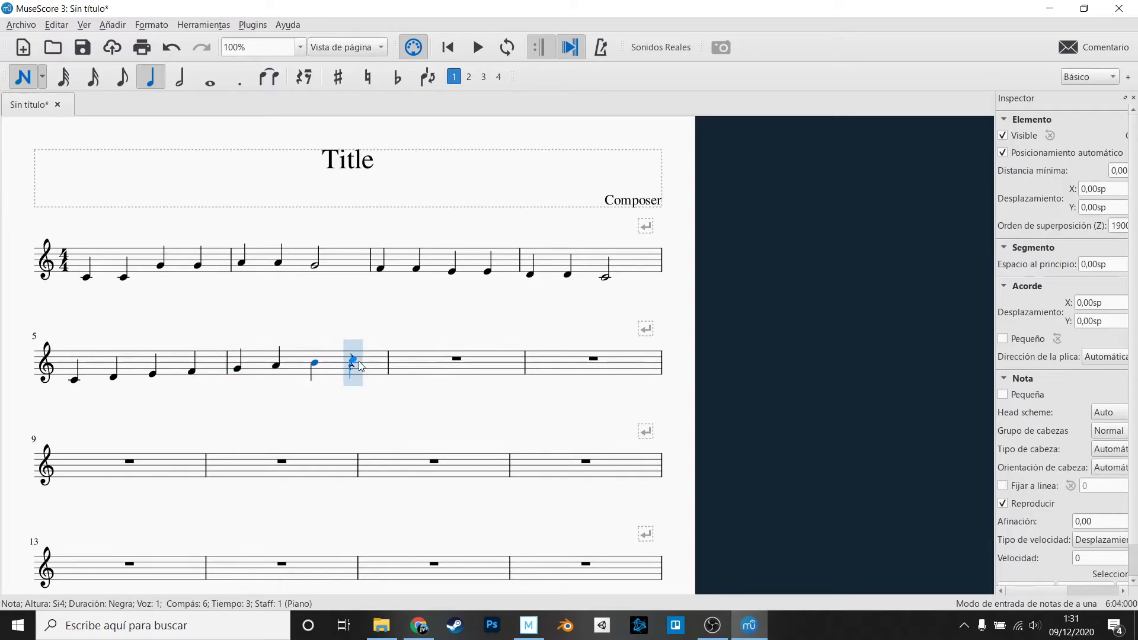
left_click(358, 360)
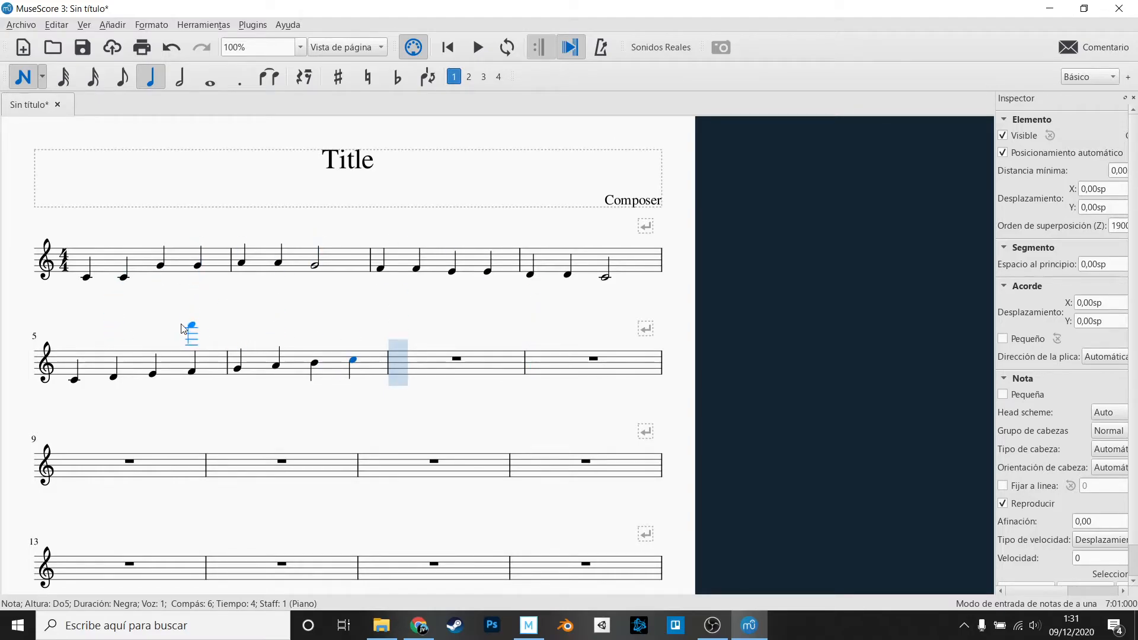
Step note by note back through the scale in measures 5 and 6 and forward again to review it.
key("Left")
key("Left")
key("Left")
key("Left")
key("Left")
key("Left")
key("Left")
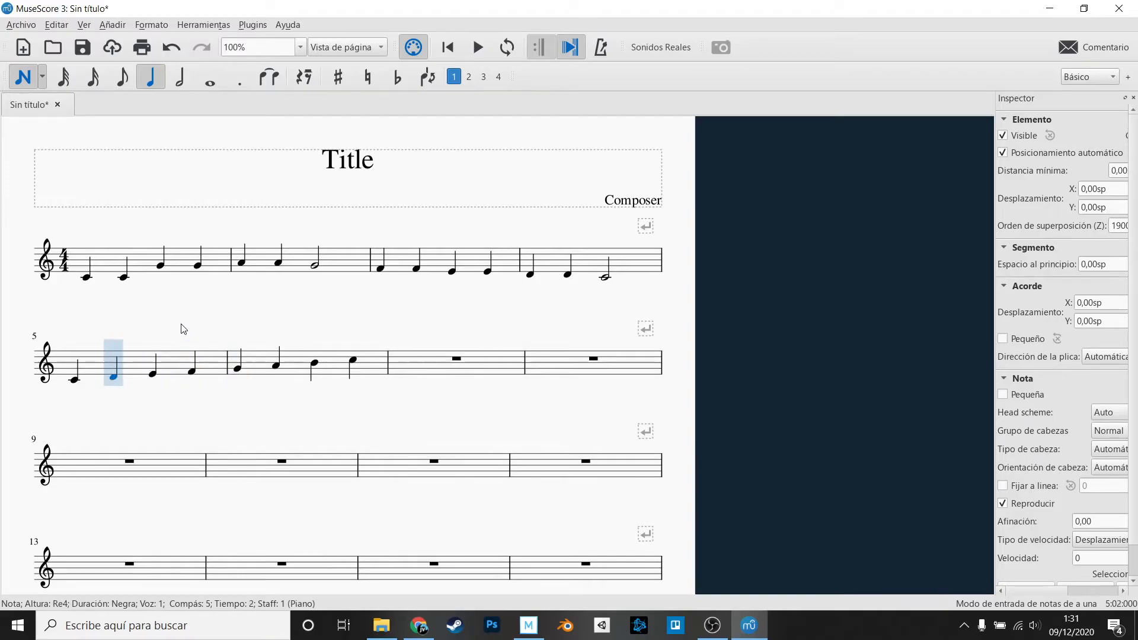
key("Left")
key("Left")
key("Right")
key("Right")
key("Right")
key("Right")
key("Right")
key("Right")
key("Right")
key("Right")
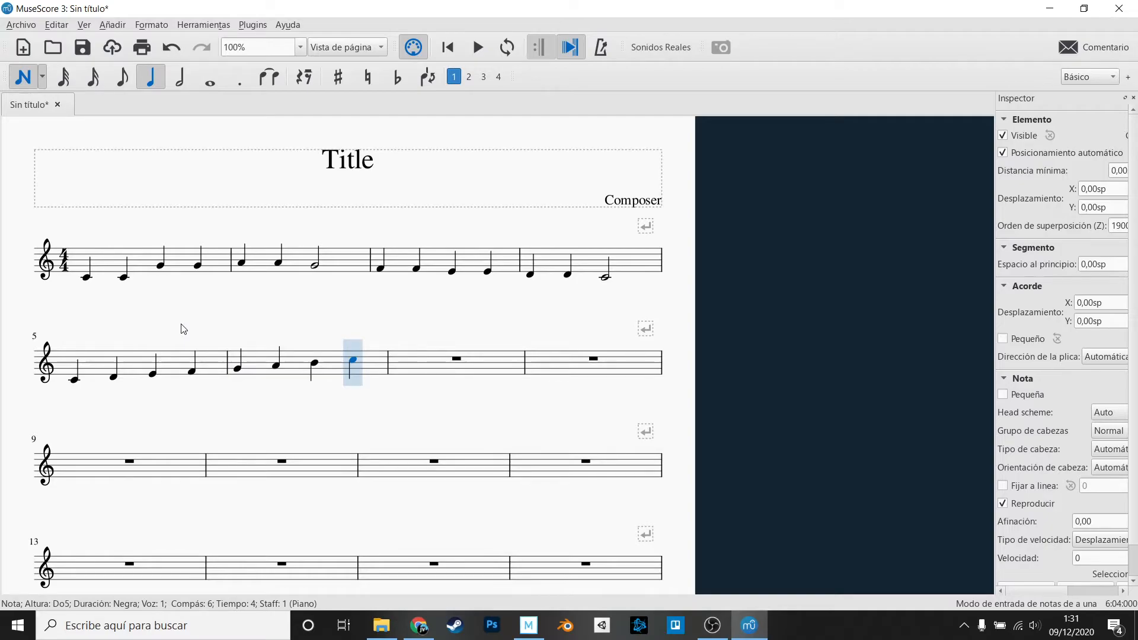
Lower the A4 in measure 6 and the E4 and D4 in measure 5 by a semitone, making them flats.
key("Left")
key("Left")
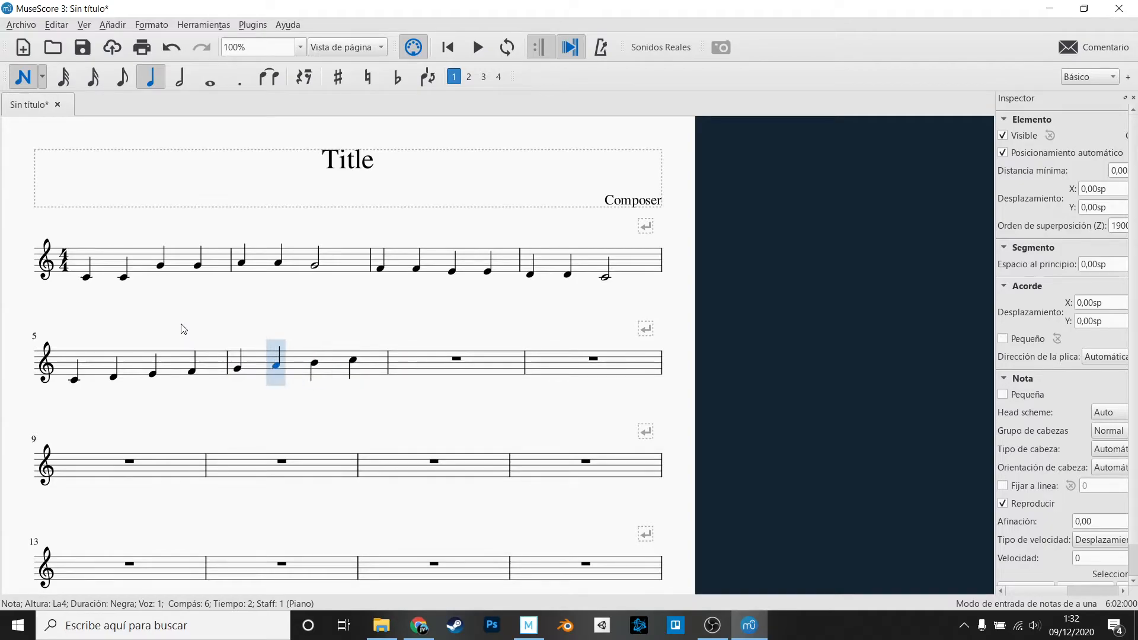
key("Down")
key("Left")
key("Left")
key("Left")
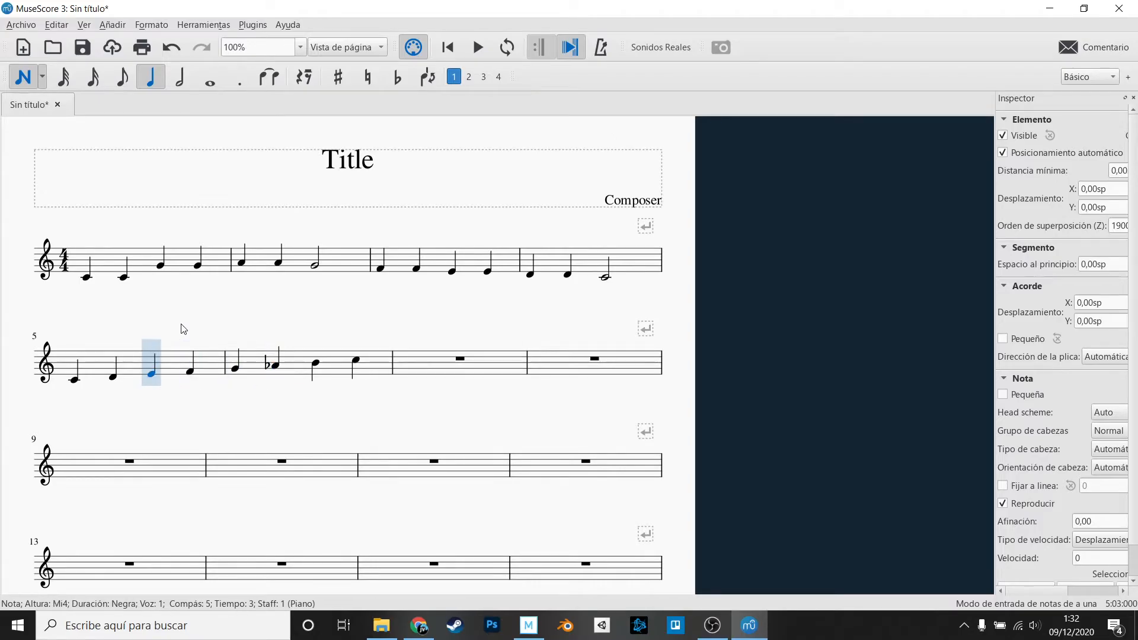
key("Down")
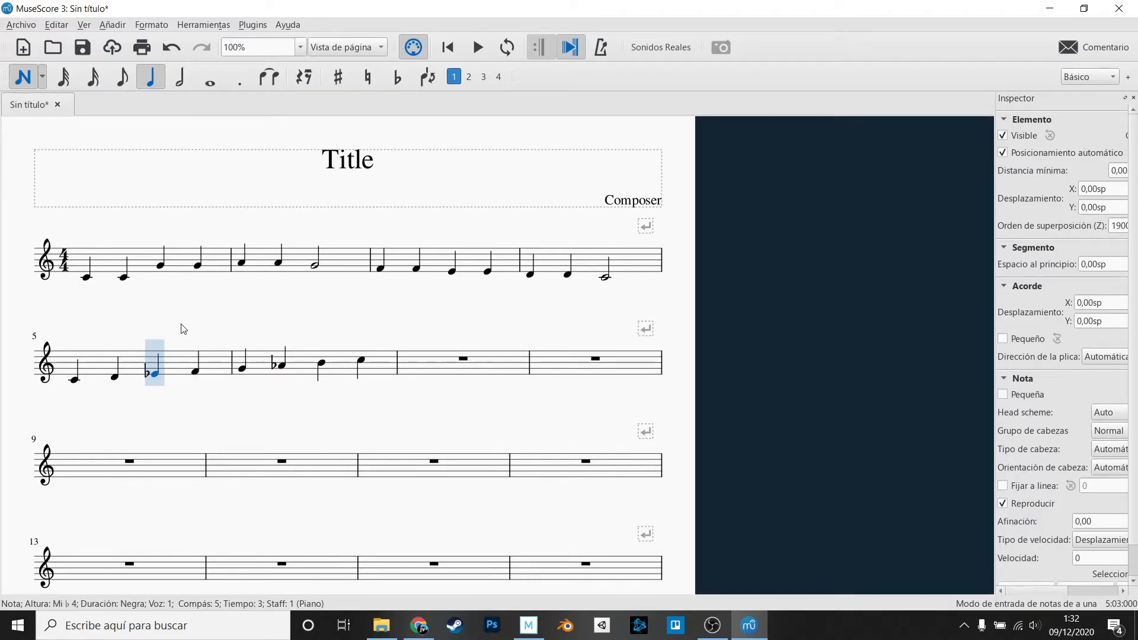
key("Left")
key("Down")
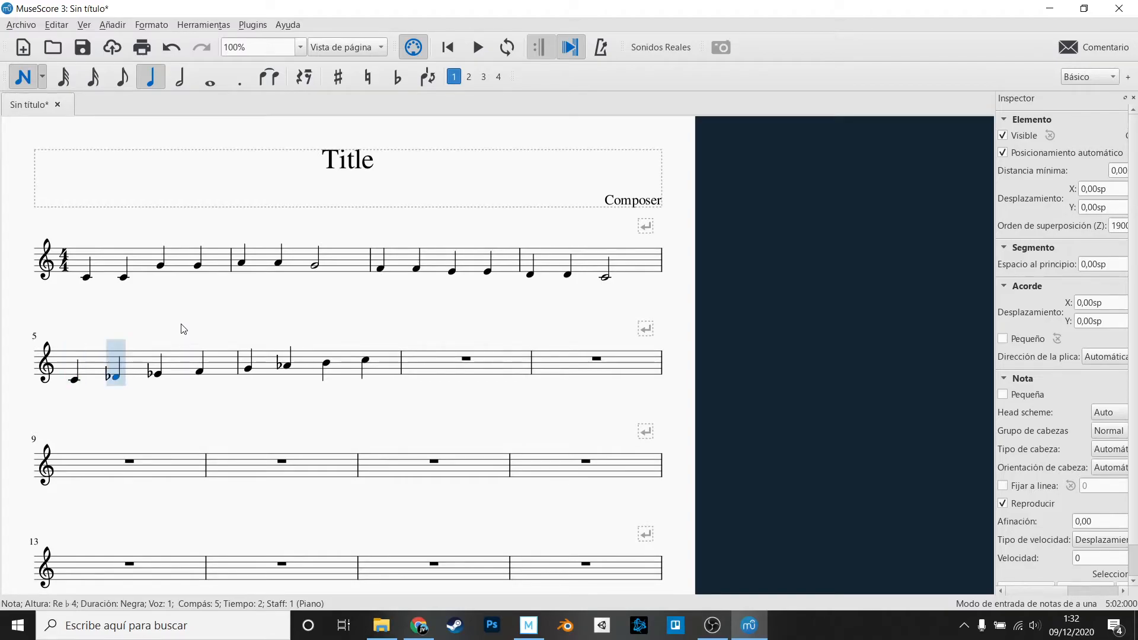
Lower the B4 in measure 6 by a semitone to B-flat.
key("Right")
key("Right")
key("Right")
key("Right")
key("Right")
key("Right")
key("Right")
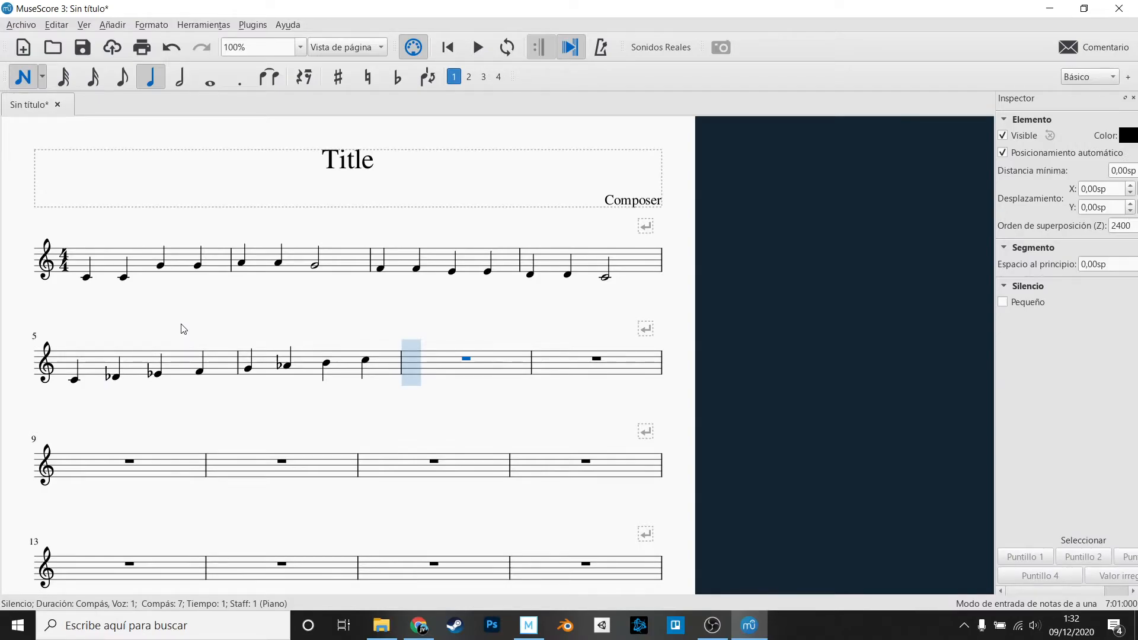
key("Left")
key("Left")
key("Down")
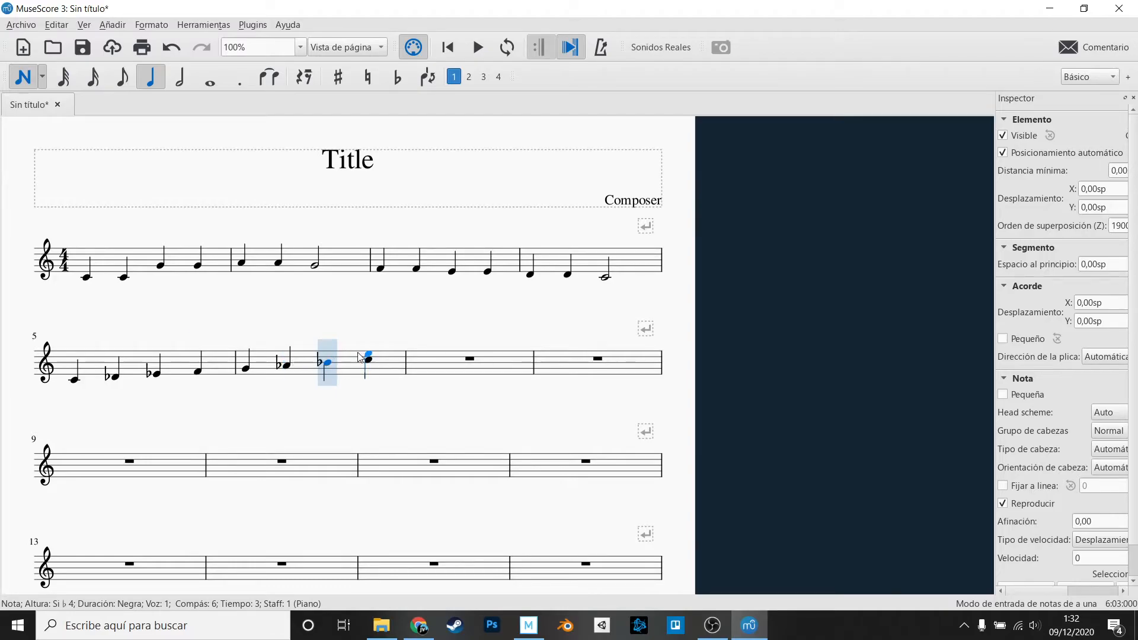
Step back through the altered scale to the first C in measure 5 and leave note input mode.
key("Left")
key("Left")
key("Left")
key("Left")
key("Left")
key("Left")
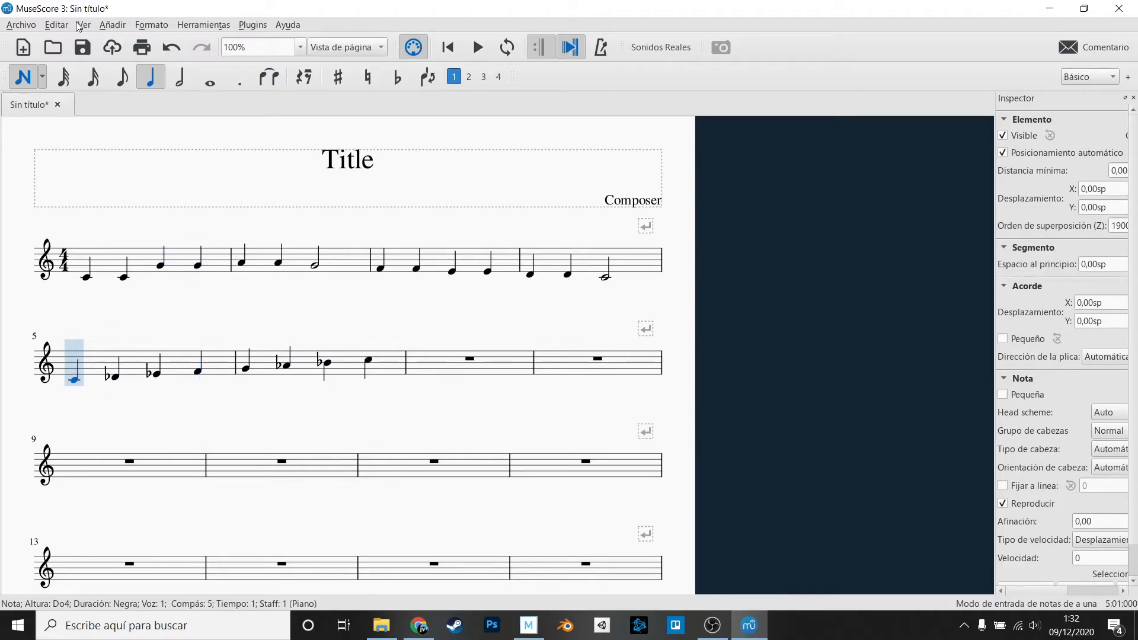
key("Escape")
Lower both A4 notes in measure 2 and the first E4 in measure 3 by a semitone, making them flats.
left_click(243, 263)
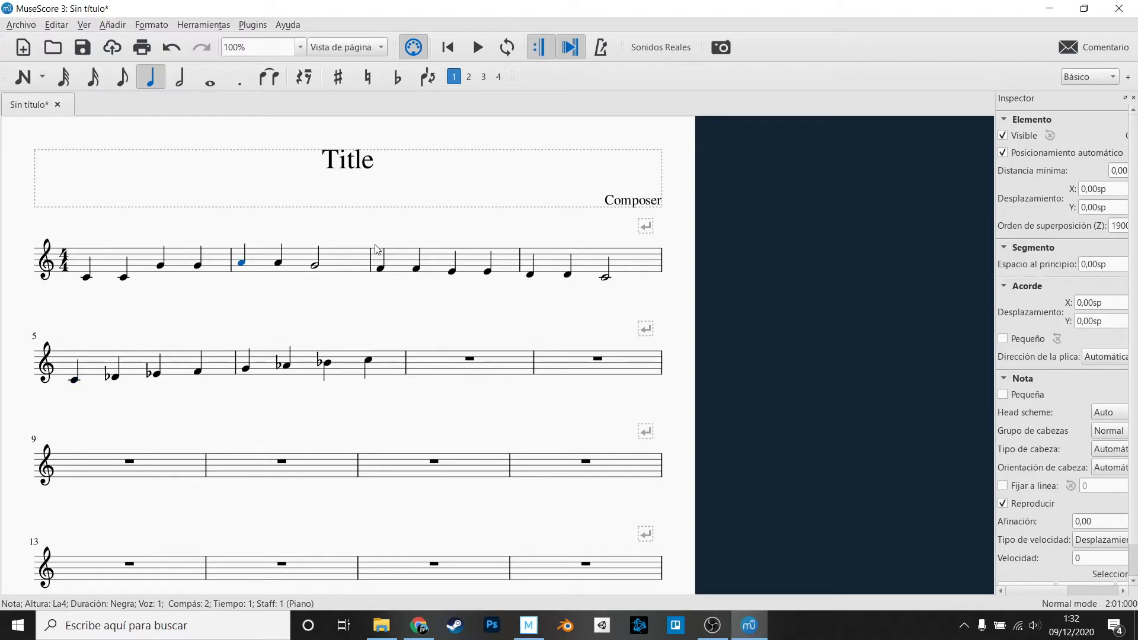
key("Up")
key("Right")
key("Right")
key("Right")
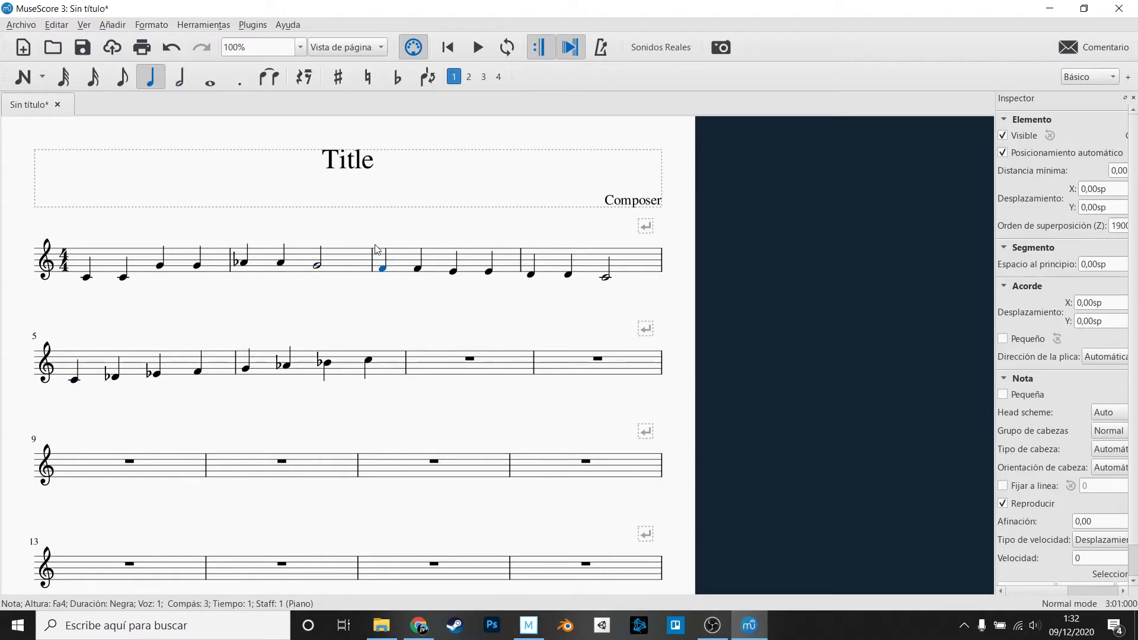
key("Right")
key("Right")
key("Down")
Lower the second E4 in measure 3 and both D4 notes in measure 4 by a semitone, making them flats.
key("Right")
key("Right")
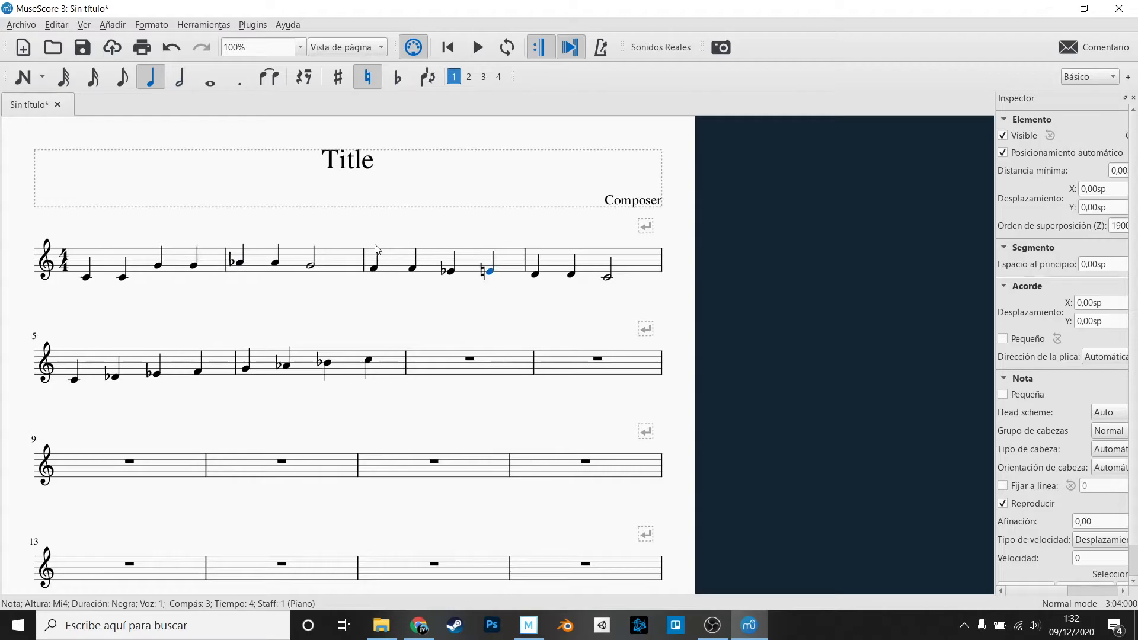
key("Down")
key("Right")
key("Down")
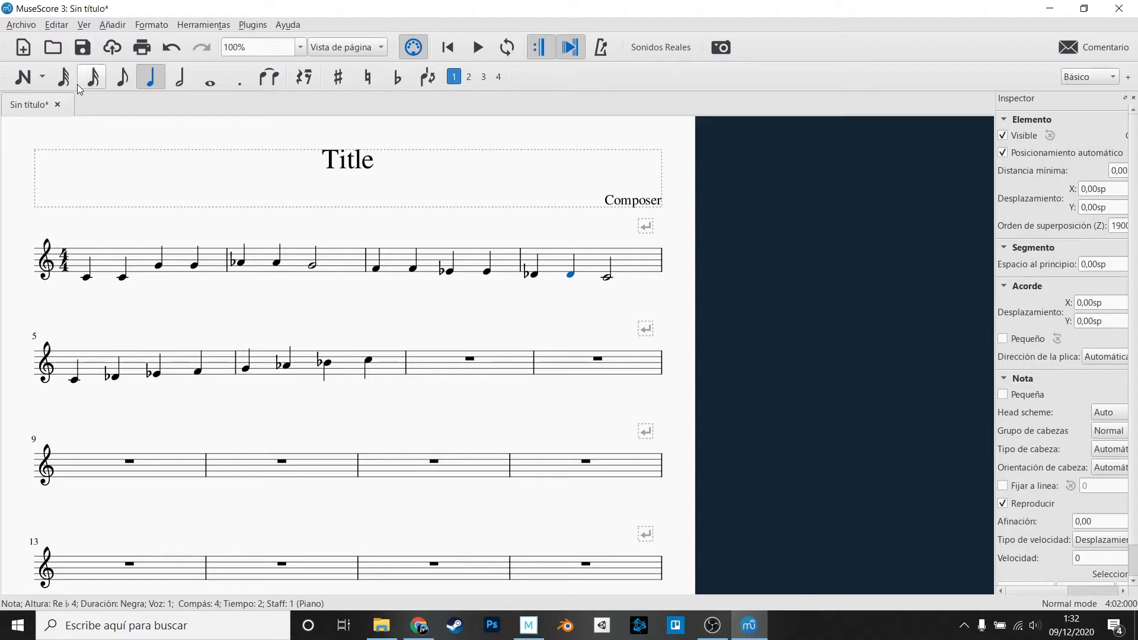
Play back the altered melody from the first note of measure 1, then stop playback.
left_click(87, 276)
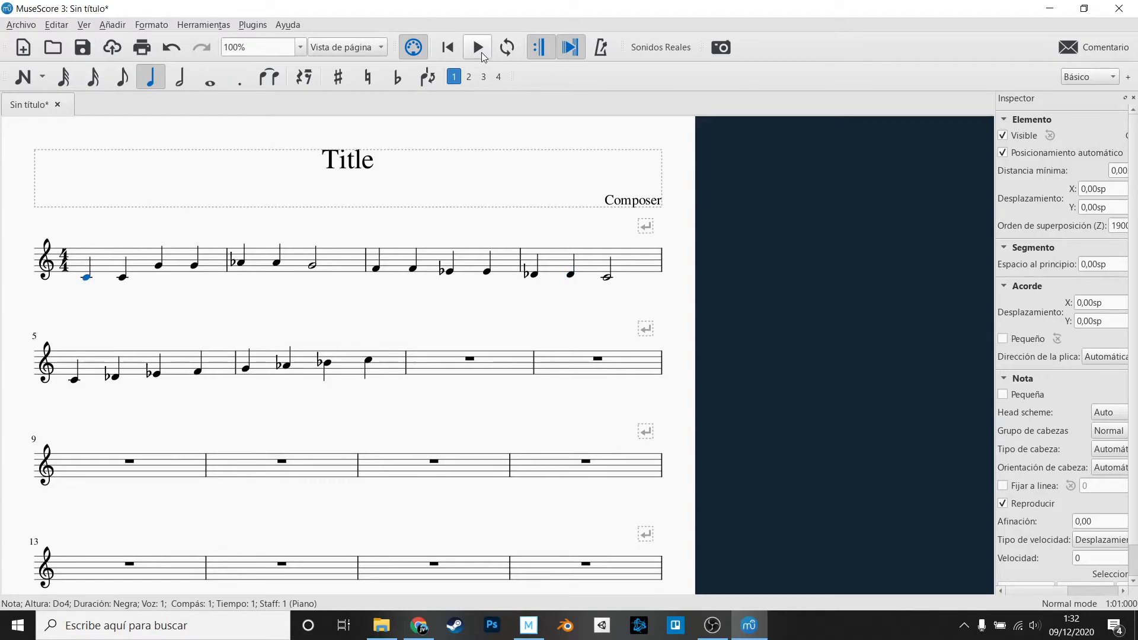
left_click(478, 53)
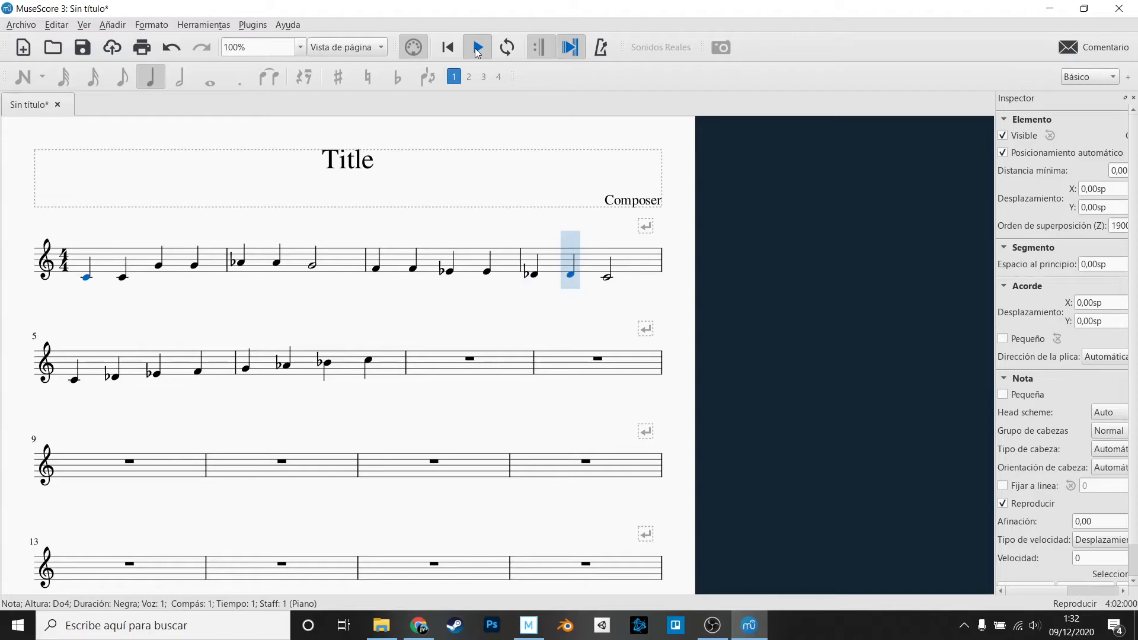
left_click(478, 50)
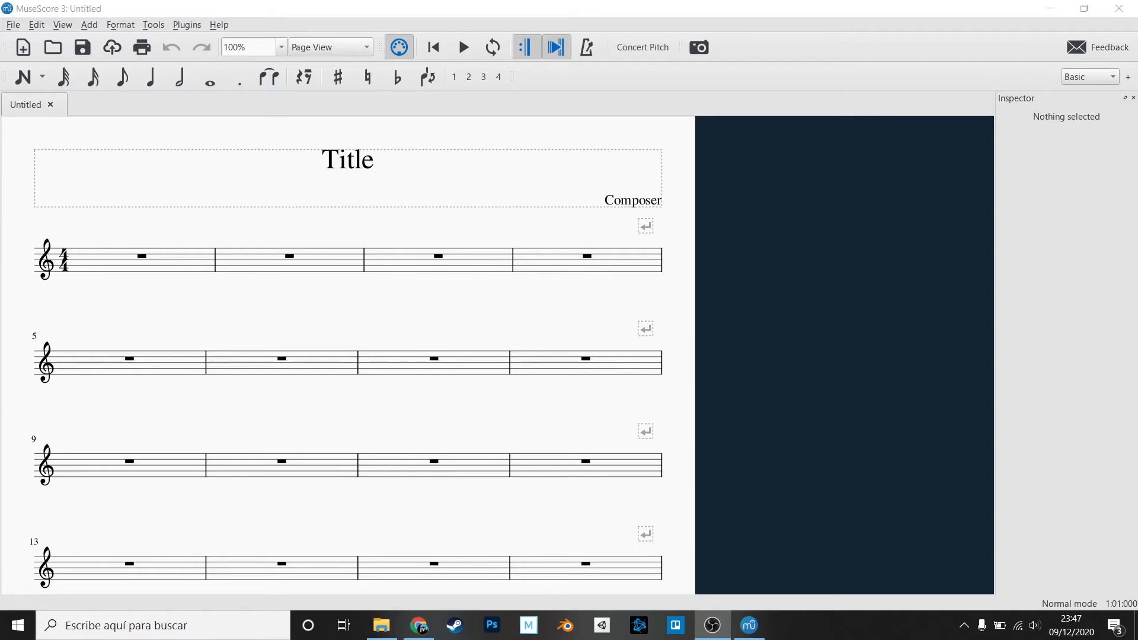
Create a new score from the Treble Clef template with 8 measures and turn on note input at measure 1.
left_click(13, 25)
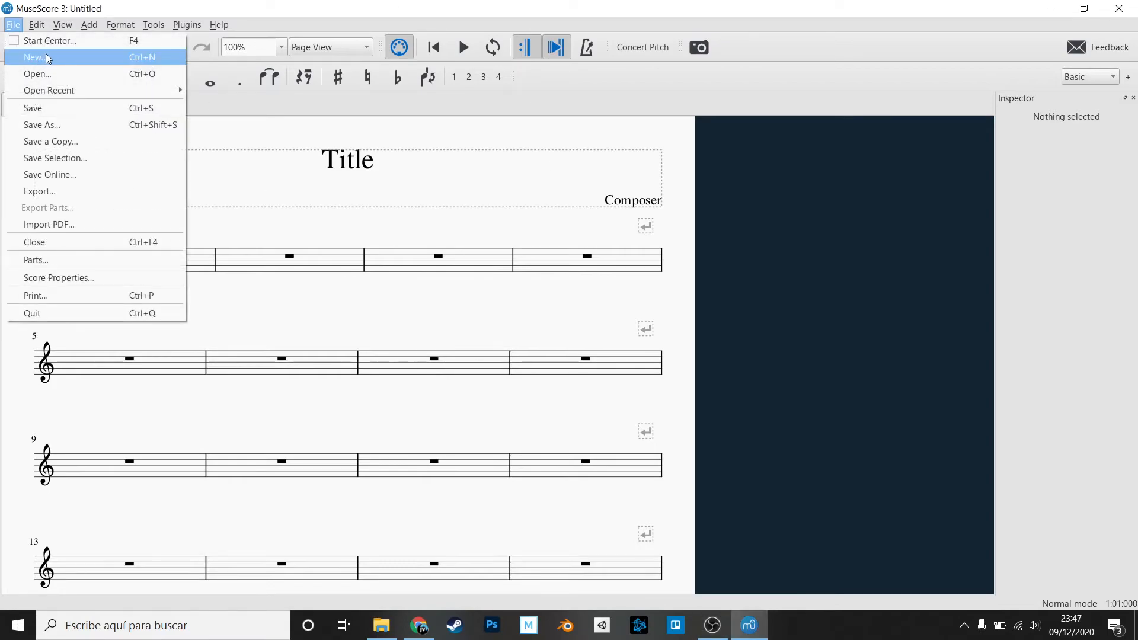
left_click(47, 56)
left_click(467, 493)
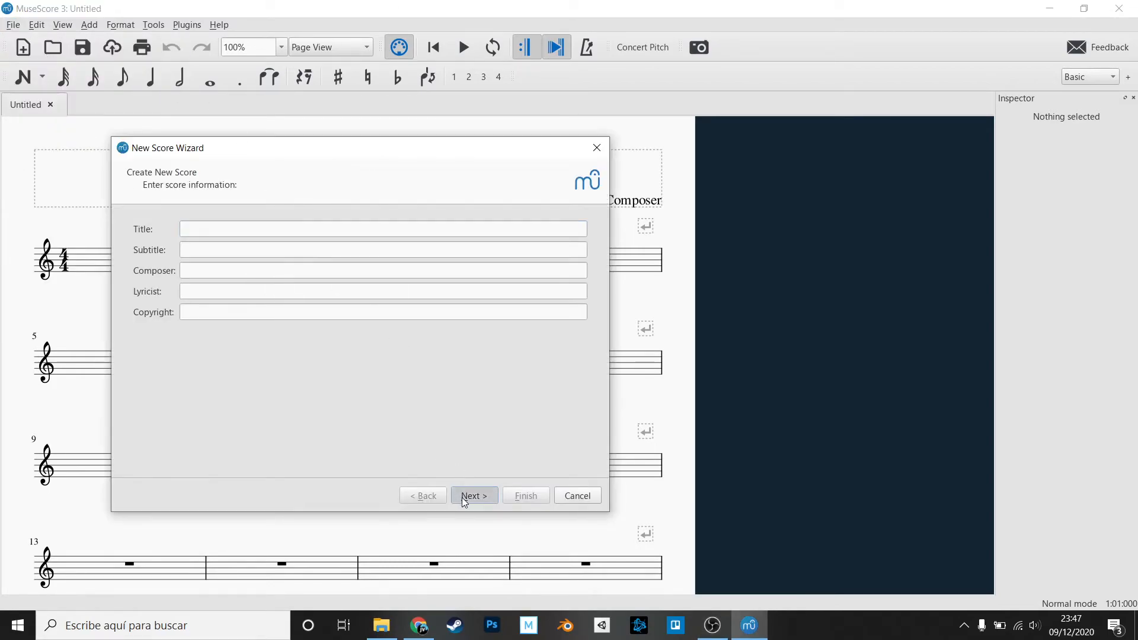
left_click(213, 274)
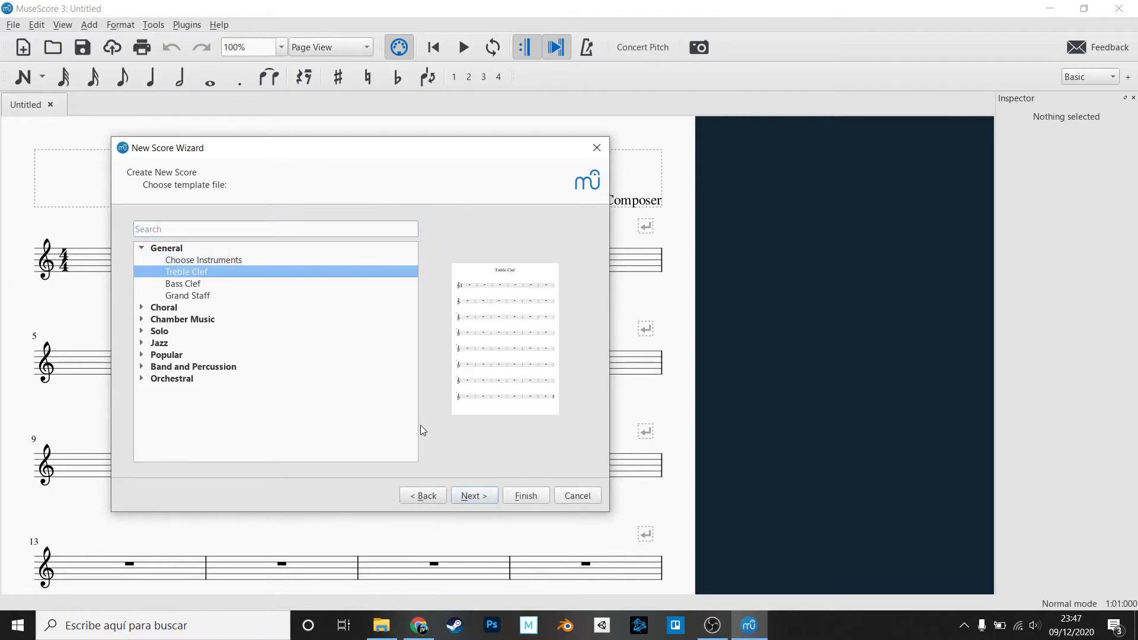
left_click(479, 501)
left_click(474, 497)
left_click_drag(193, 386, 179, 390)
type("8")
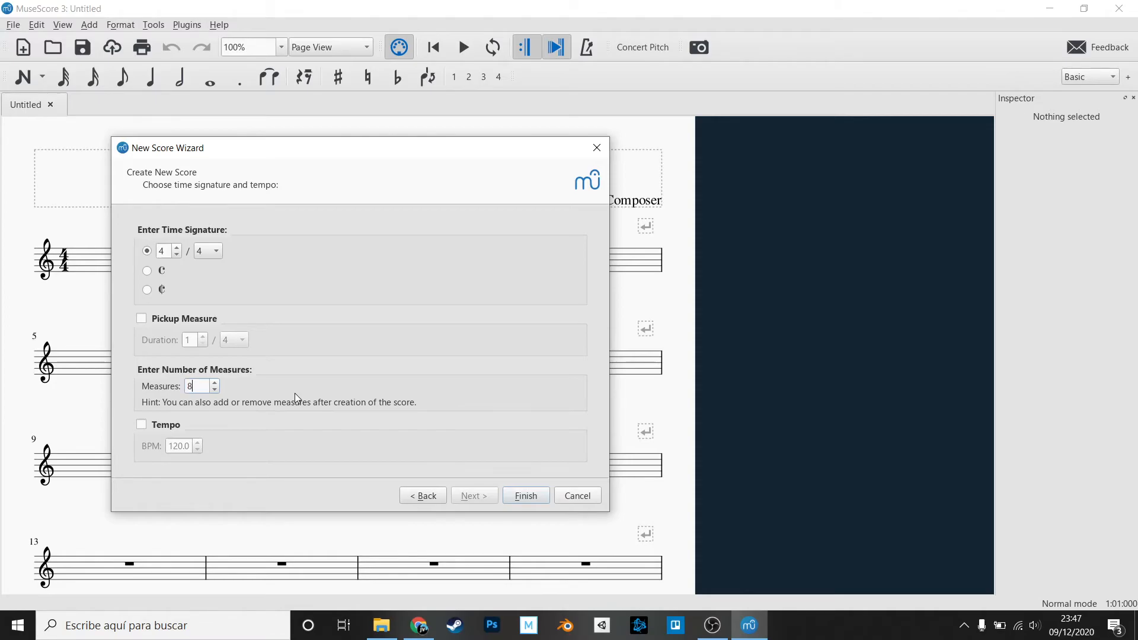
left_click(524, 497)
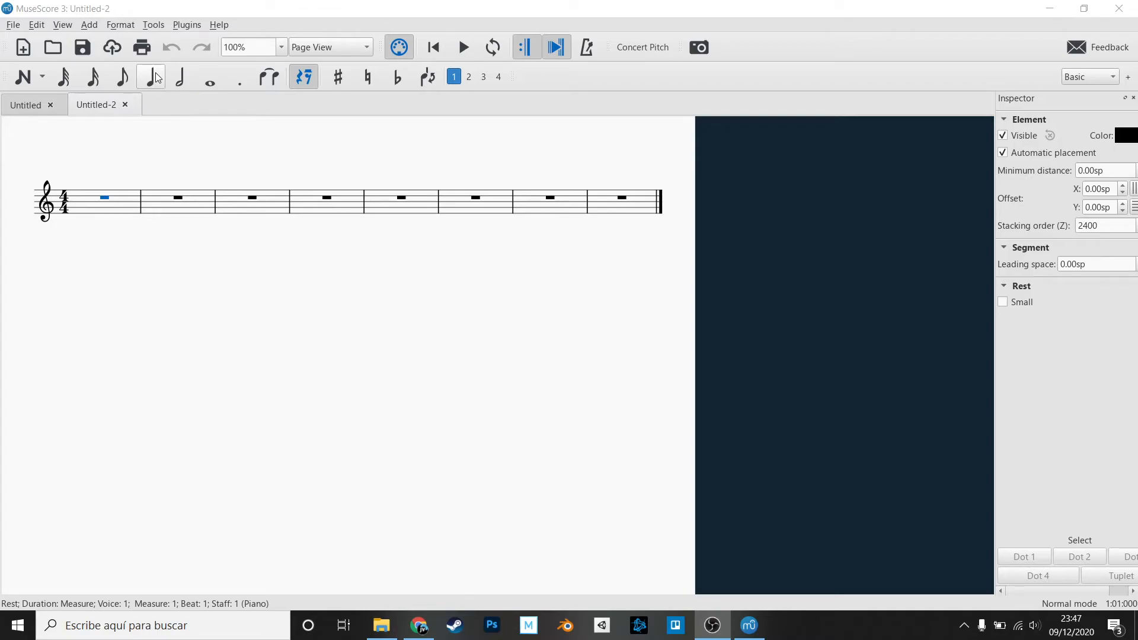
left_click(23, 80)
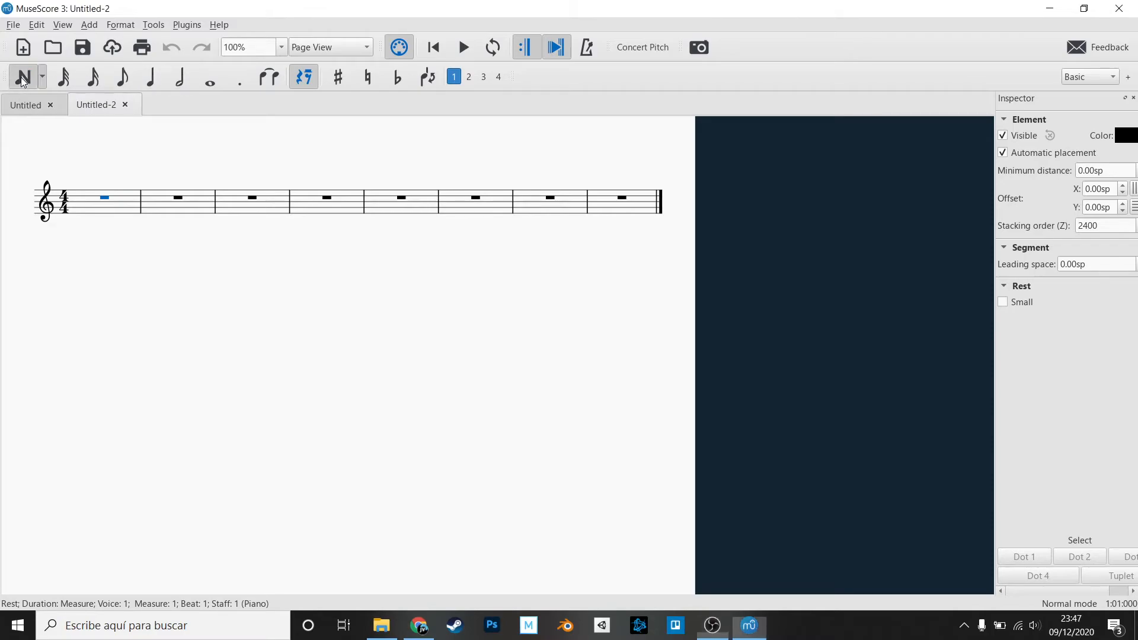
left_click(181, 83)
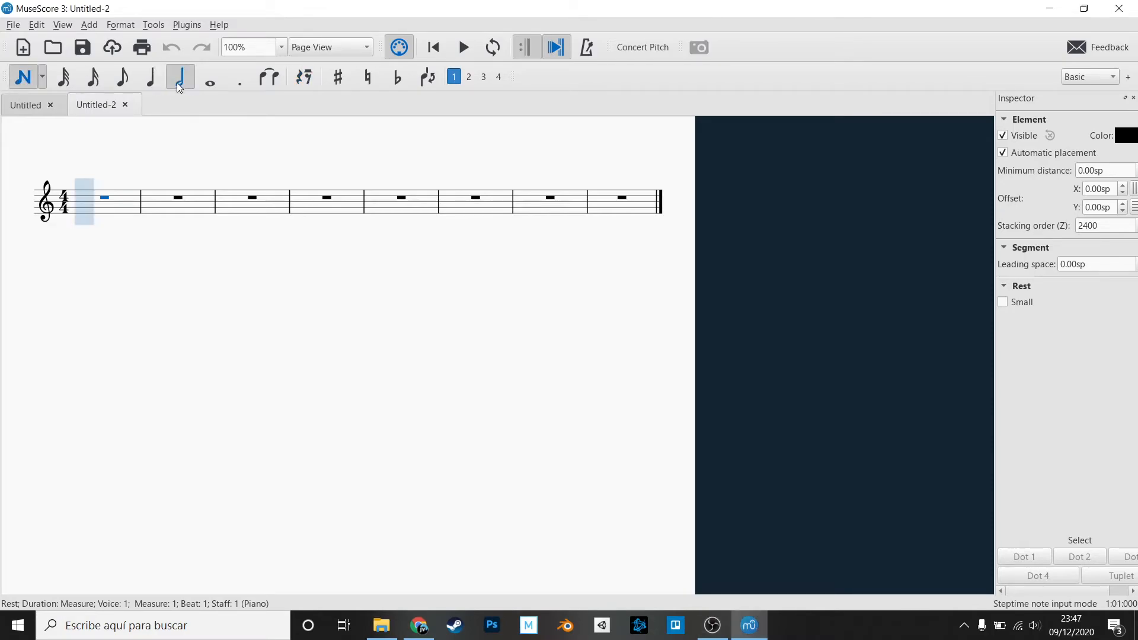
left_click(92, 231)
key("5")
left_click(114, 225)
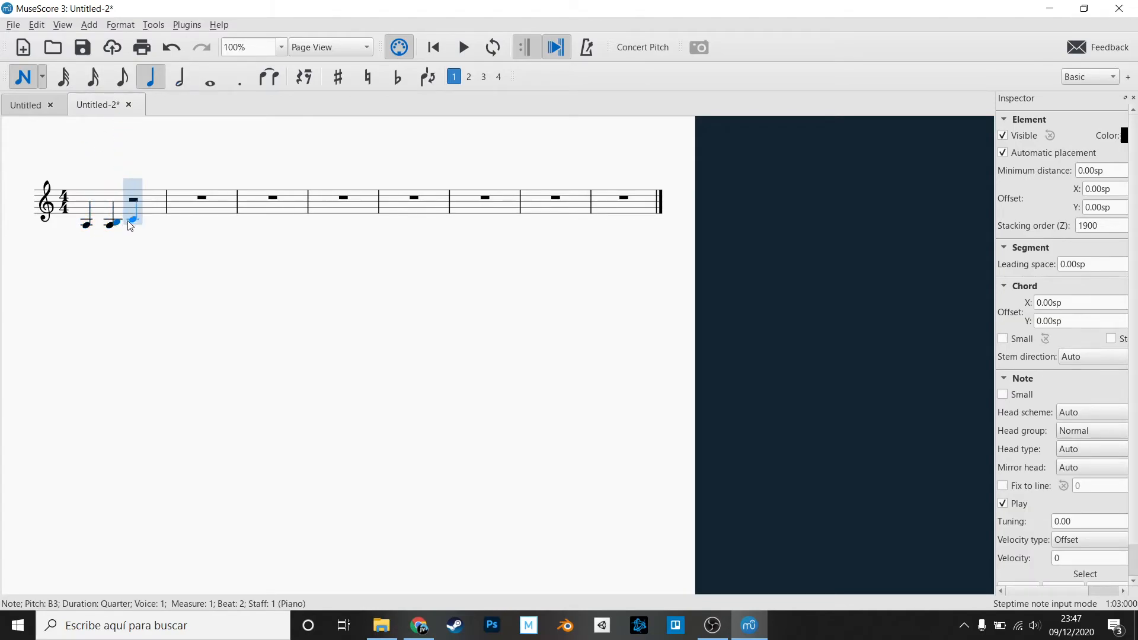
key("ctrl+z")
key("ctrl+z")
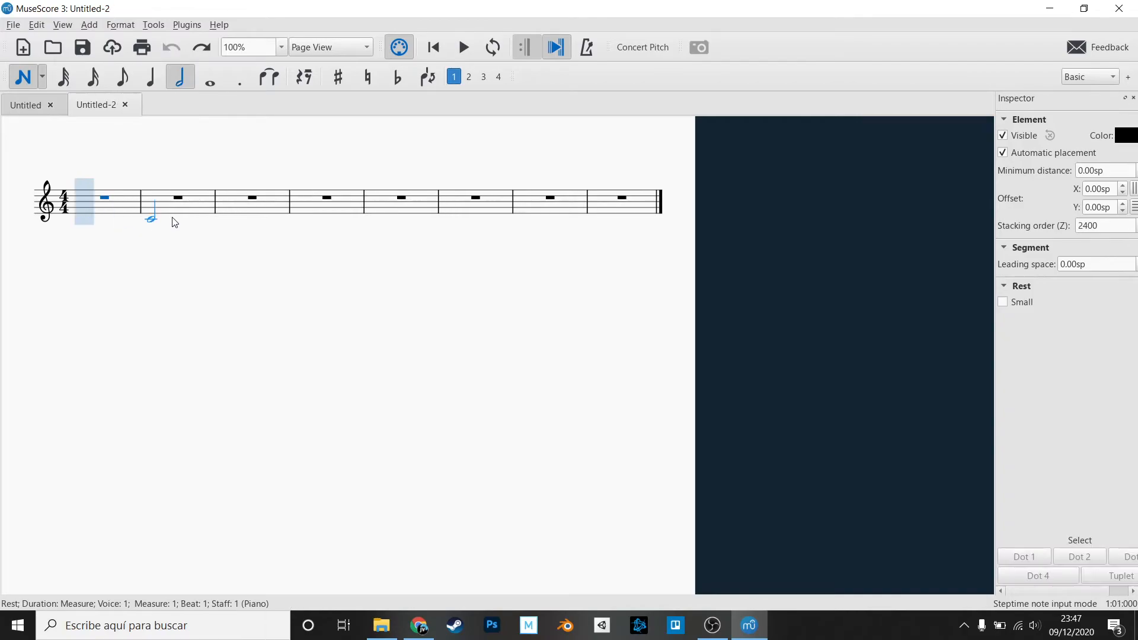
Enter quarter notes A3, B3, C4 and D4 in measure 1.
left_click(151, 83)
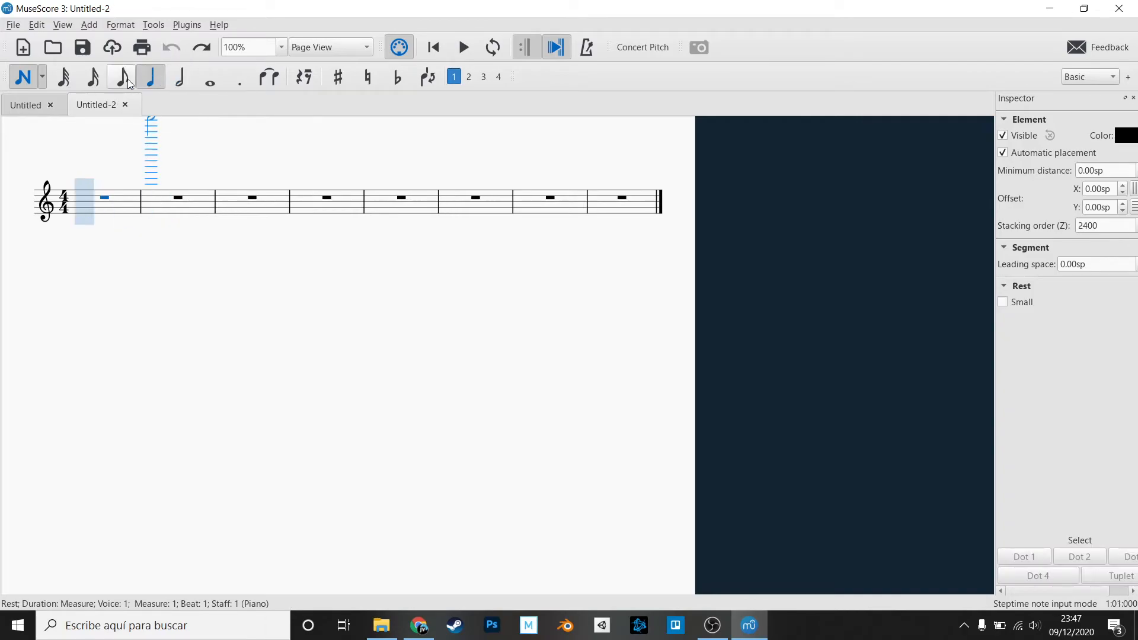
left_click(87, 230)
left_click(110, 222)
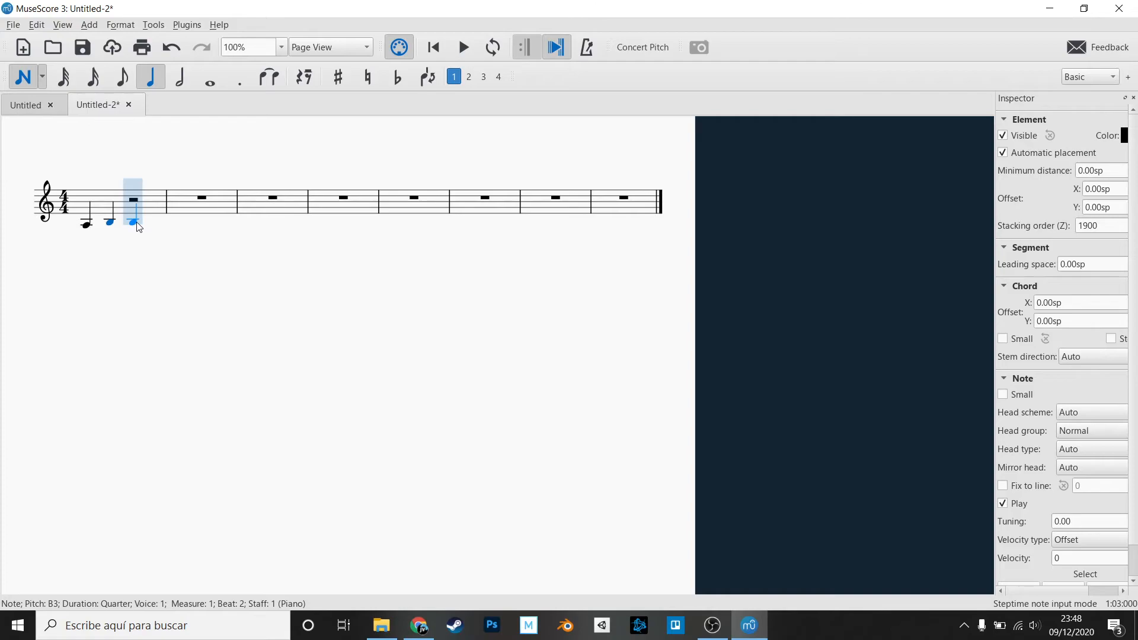
left_click(135, 224)
key("d")
Fill measure 2 with quarter notes E4, F4, G4 and A4.
key("e")
key("f")
key("g")
key("a")
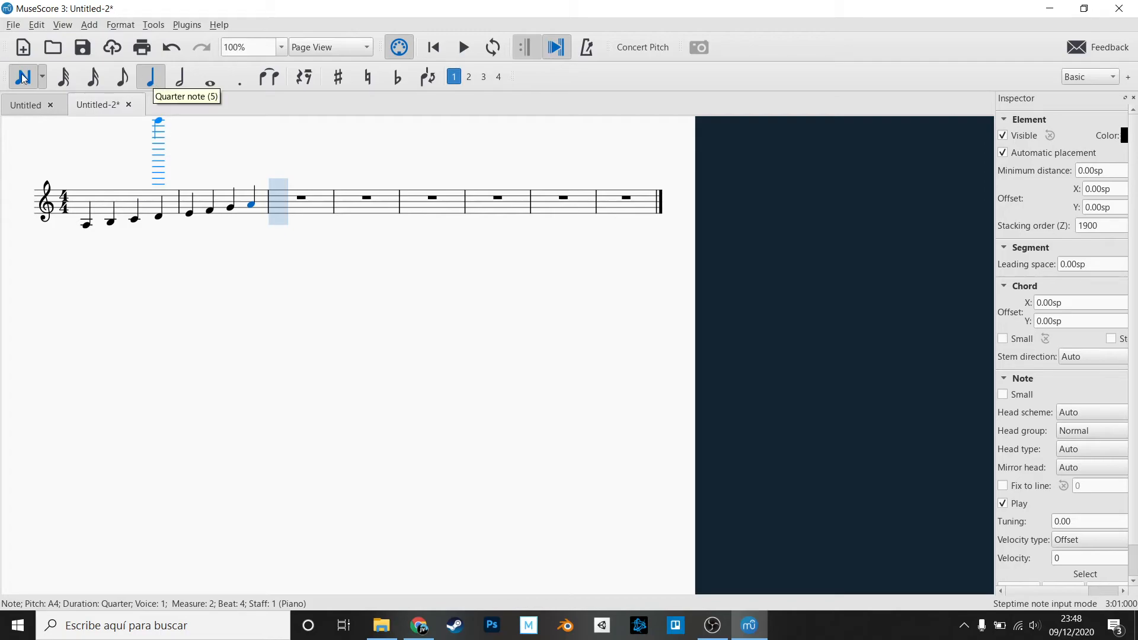
Leave note input and delete all notes from measures 1 and 2.
key("Escape")
left_click(151, 205)
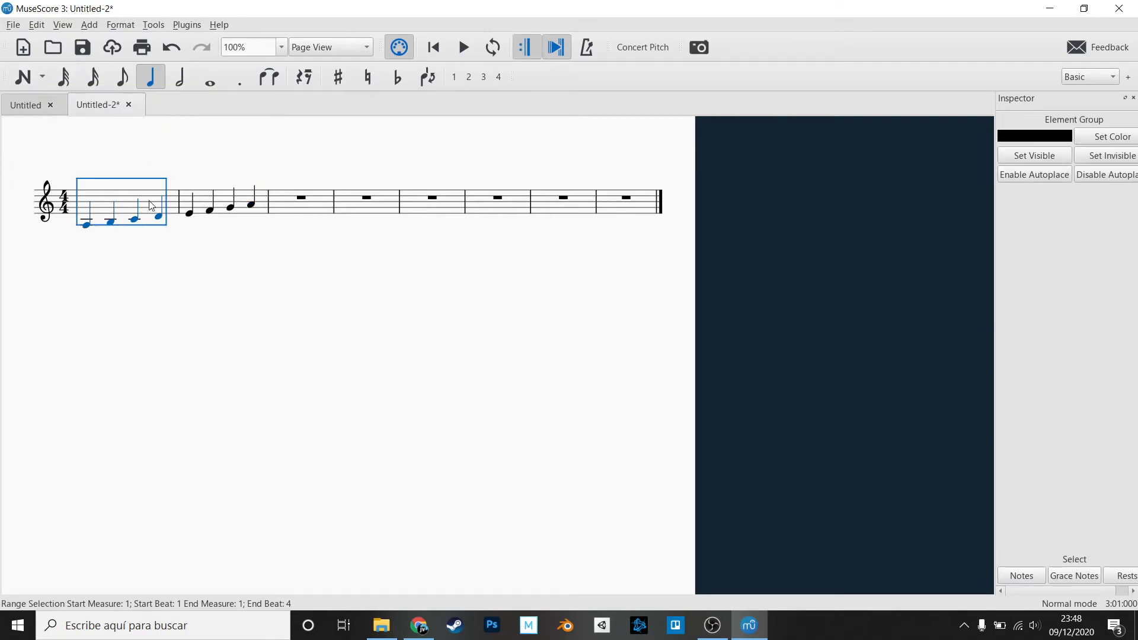
key("Delete")
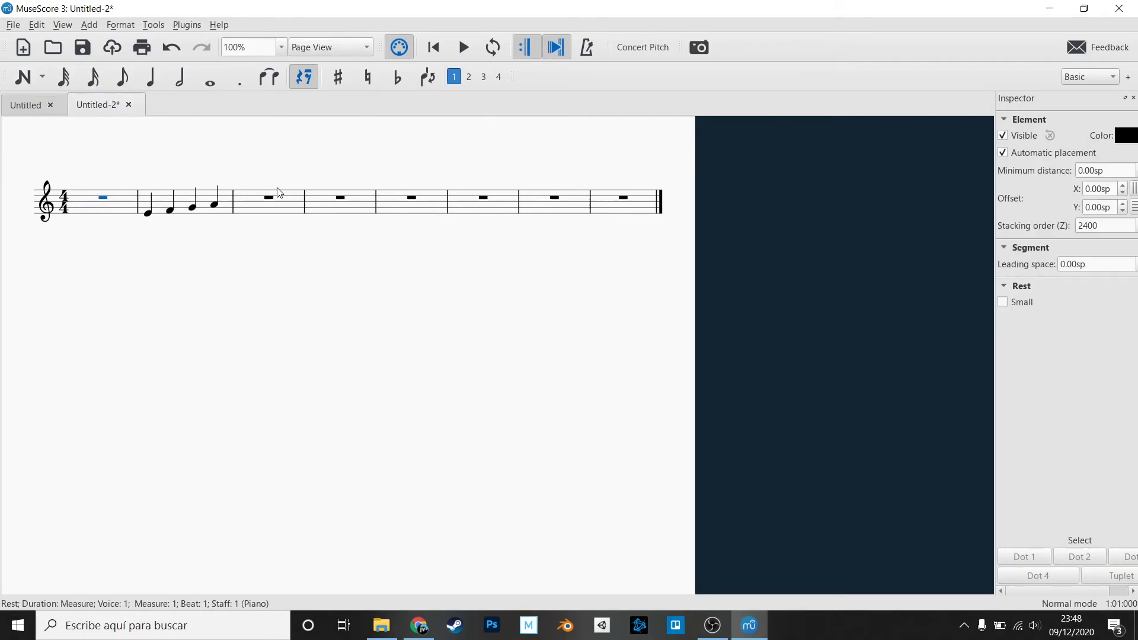
left_click(182, 203)
key("Delete")
Enter a half note A3 on the first beat of measure 1 and another on the first beat of measure 8.
left_click(95, 208)
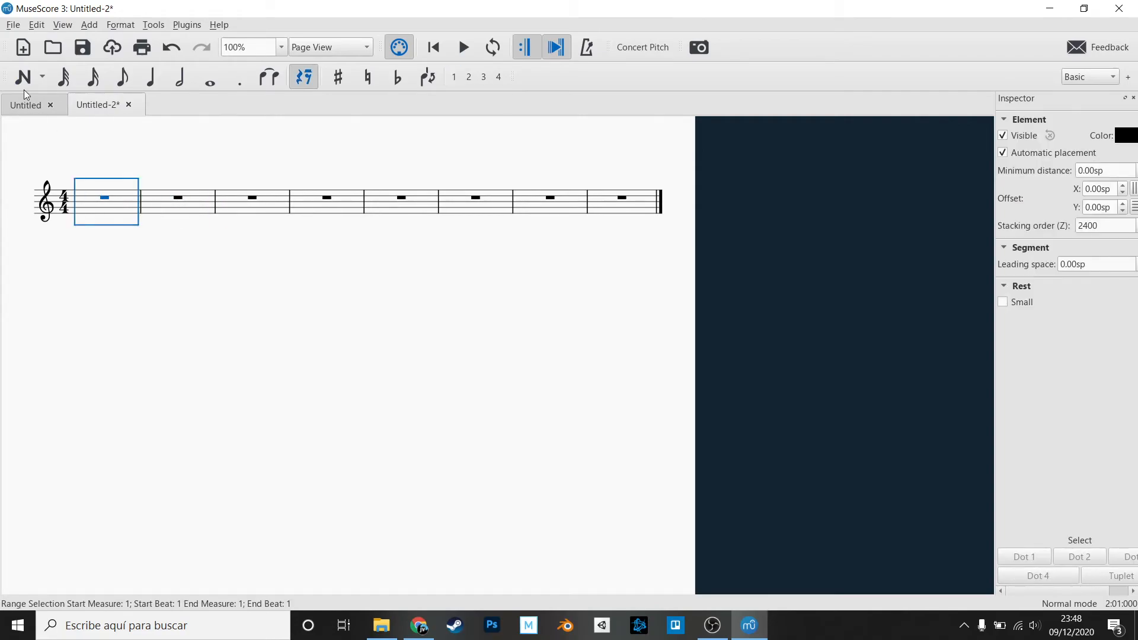
left_click(180, 84)
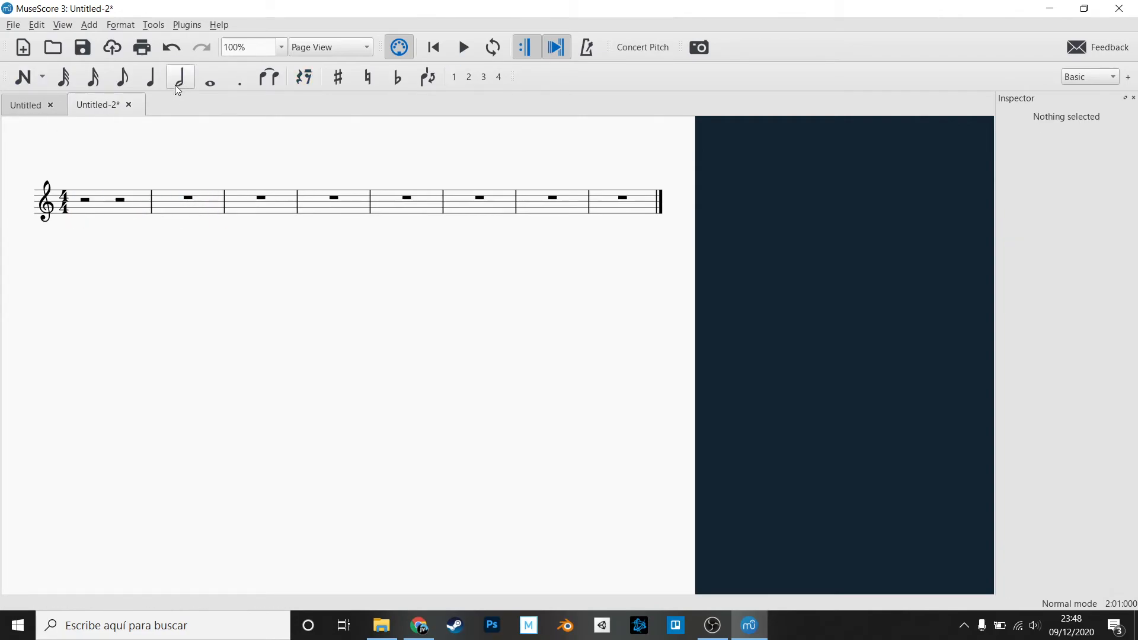
left_click(19, 85)
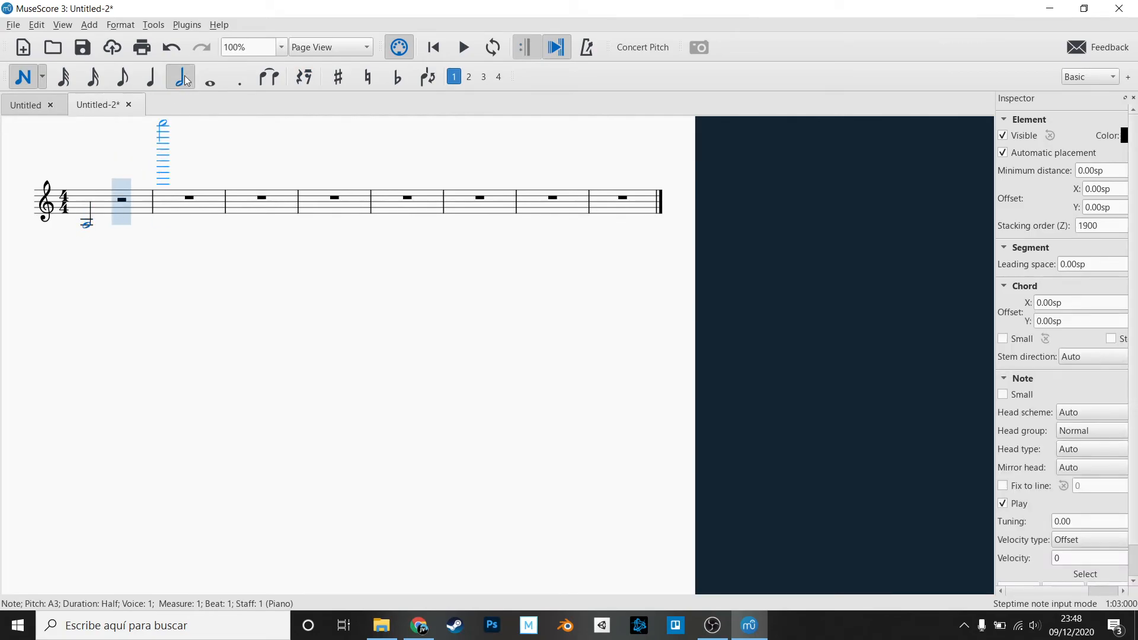
left_click(608, 226)
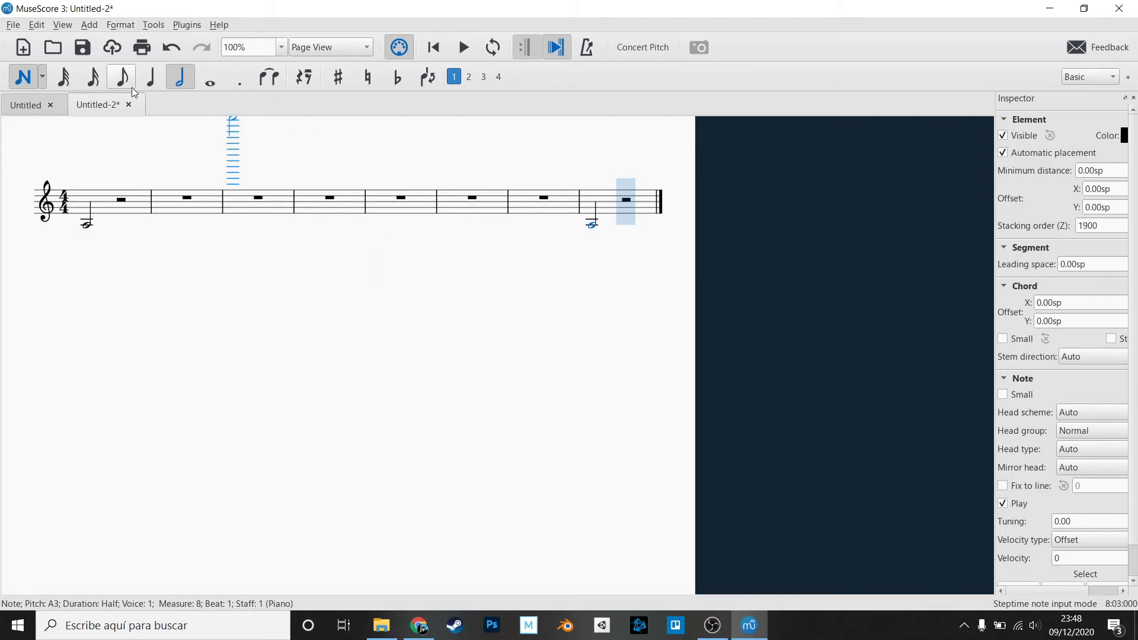
Complete measure 1 with quarter notes E4 and D4, and start measure 2 with a quarter note E4.
left_click(152, 83)
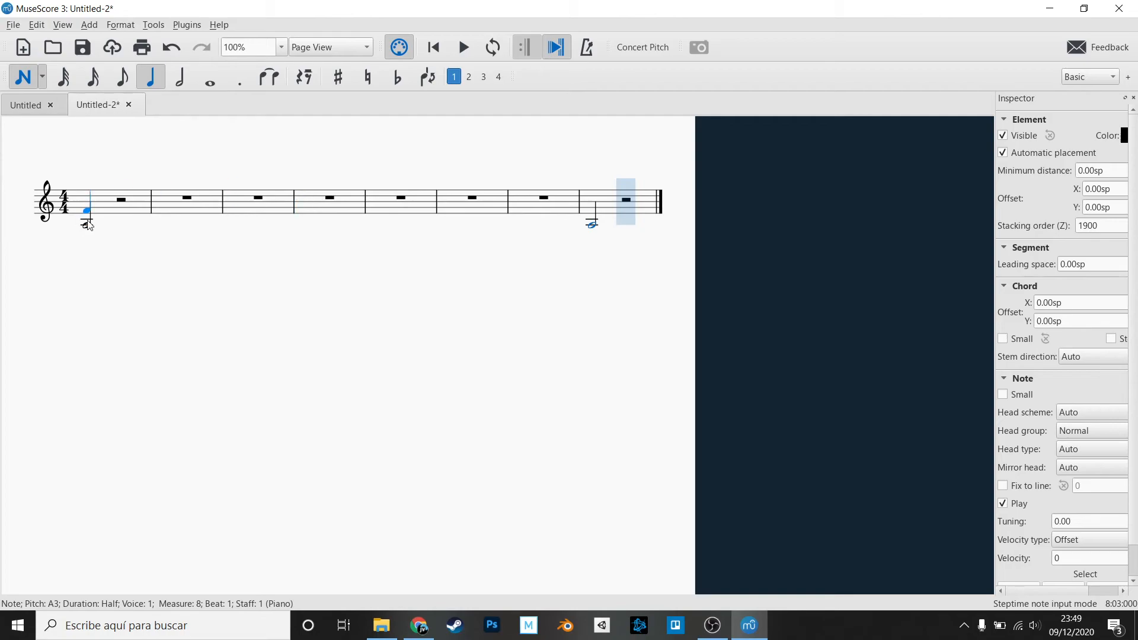
left_click(120, 213)
left_click(141, 216)
left_click(168, 213)
Complete measure 2 with a half note B3 and quarter note E4, and enter quarter notes D4 and F4 on beats 1 and 3 of measure 3.
left_click(180, 77)
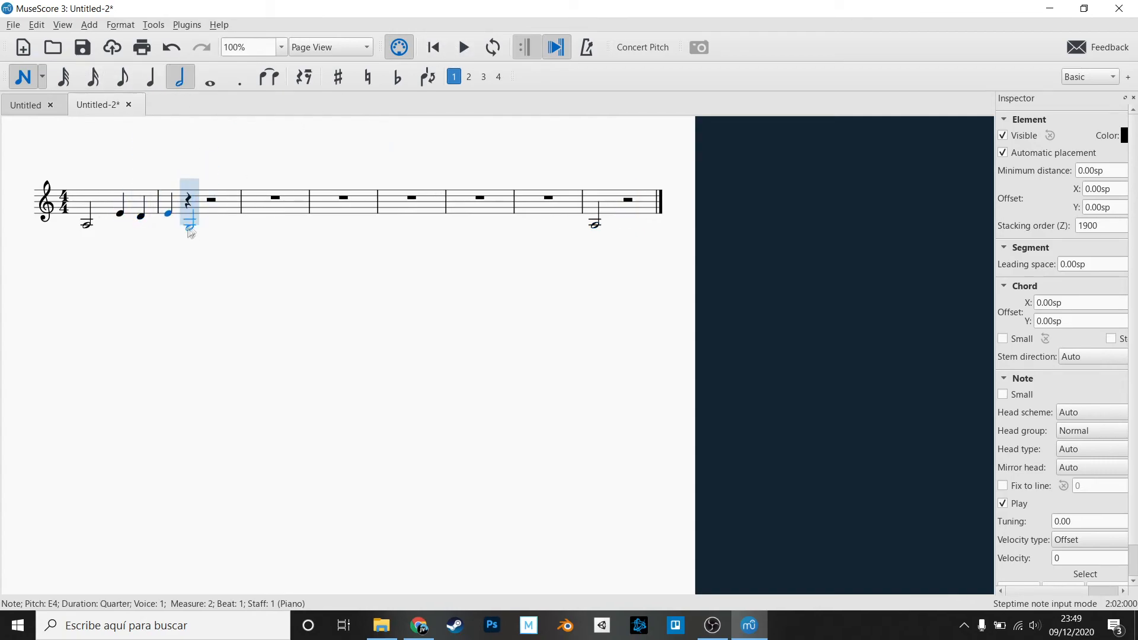
left_click(189, 222)
left_click(150, 77)
left_click(223, 213)
left_click(246, 216)
left_click(285, 210)
Fill measure 4 with a half note E4 followed by quarter notes F4 and G4.
left_click(180, 77)
left_click(333, 213)
left_click(150, 77)
left_click(363, 210)
left_click(373, 207)
Enter a quarter note F4, a half note B4 and a half note C5 from measure 5 across the barline into measure 6.
left_click(399, 211)
left_click(181, 77)
left_click(419, 202)
left_click(449, 199)
Continue measure 6 with quarter notes B4 and A4 and a half note F4 that carries over into measure 7.
left_click(150, 77)
left_click(479, 202)
left_click(498, 205)
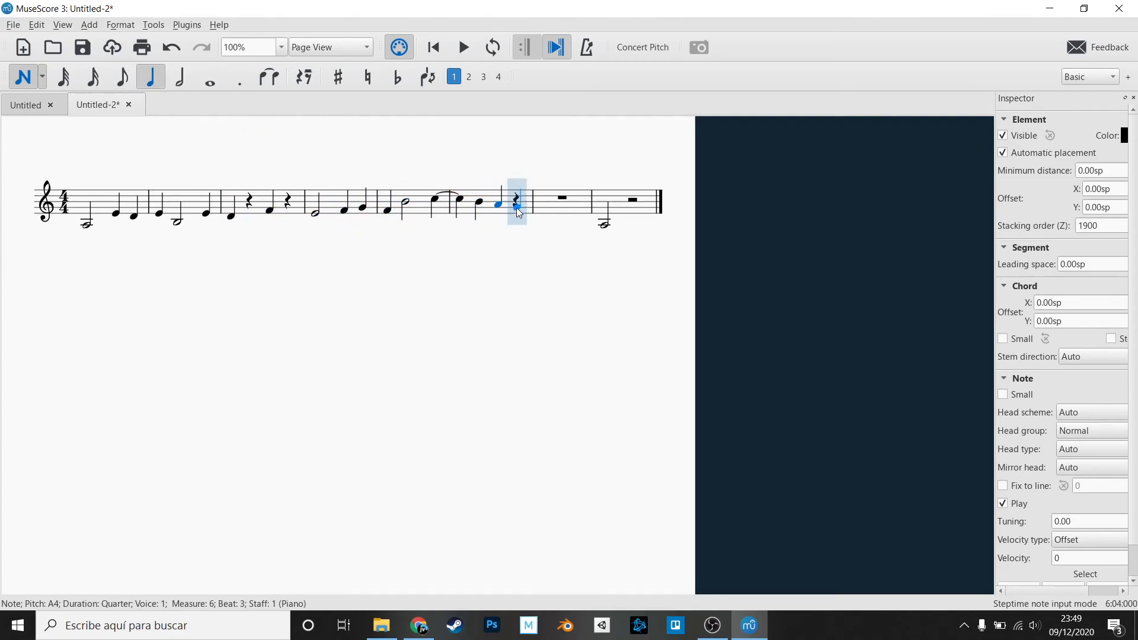
key("6")
key("g")
Complete measure 7 with quarter notes E4, D4 and B3.
key("5")
key("e")
key("d")
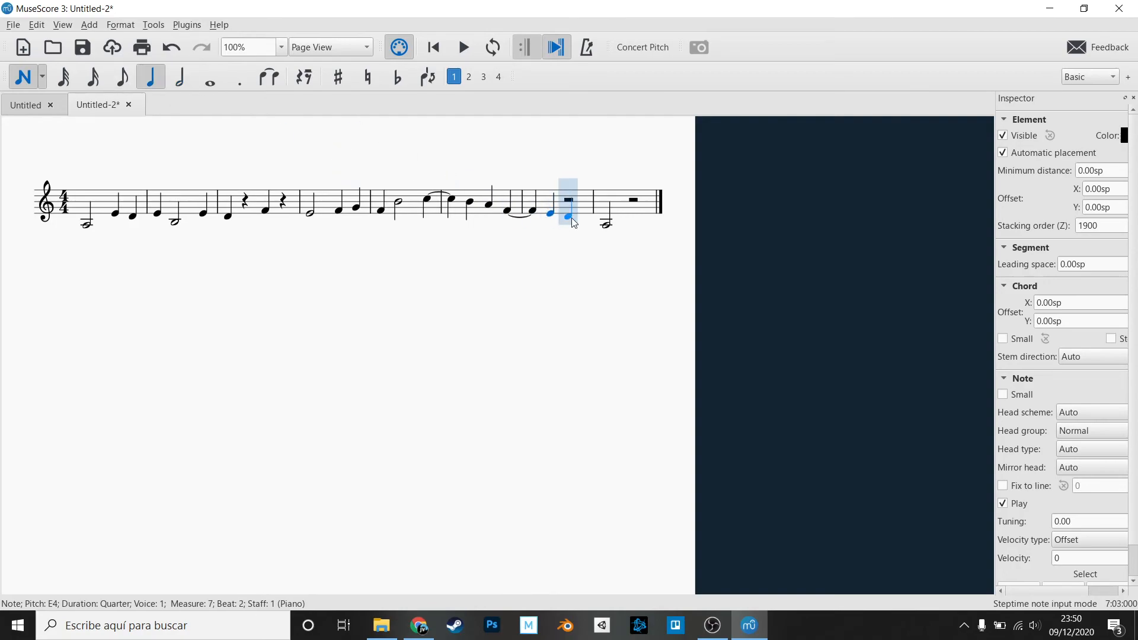
key("b")
key("Escape")
Replace the two rests in measure 3 with quarter notes G4 and D4, and leave note input.
key("n")
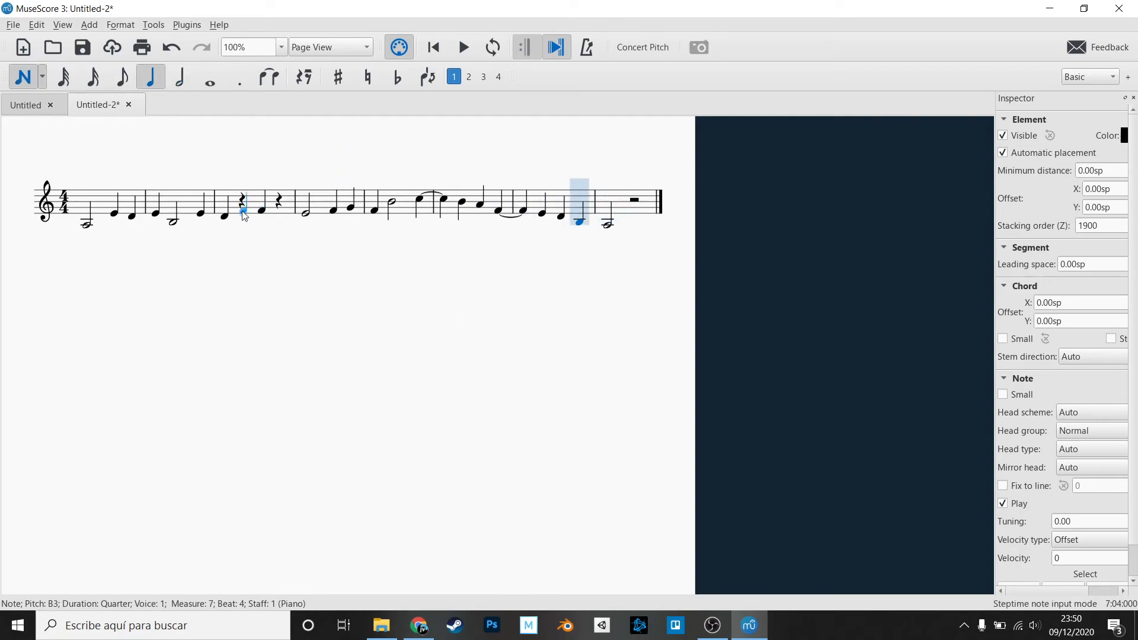
left_click(243, 207)
left_click(287, 218)
key("Escape")
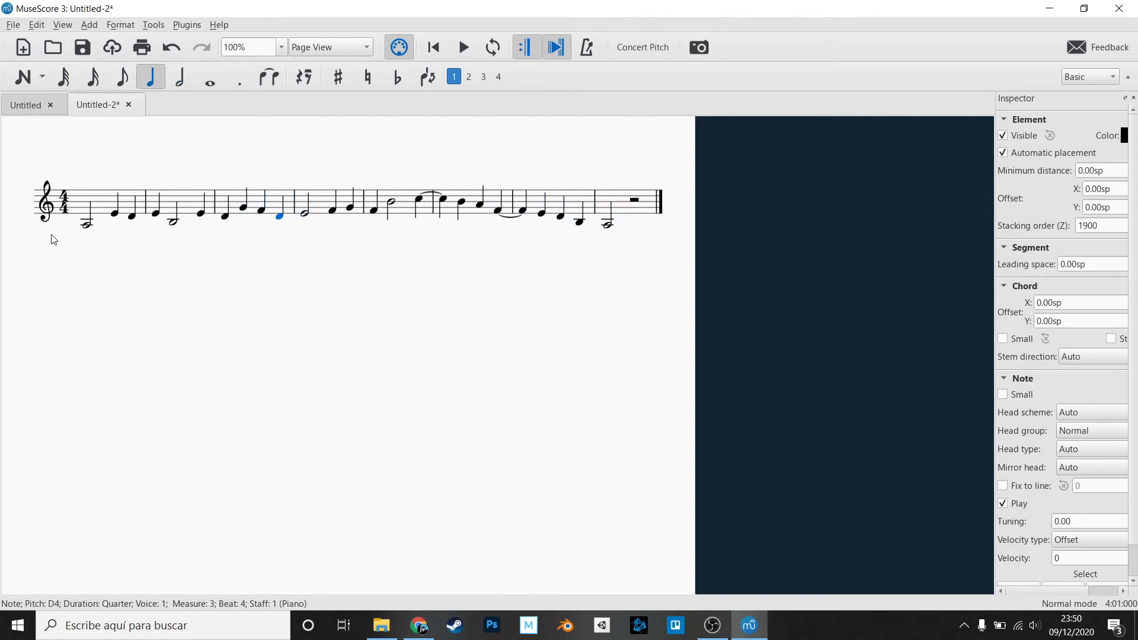
Play back the new melody from the first note of measure 1.
left_click(87, 223)
key("space")
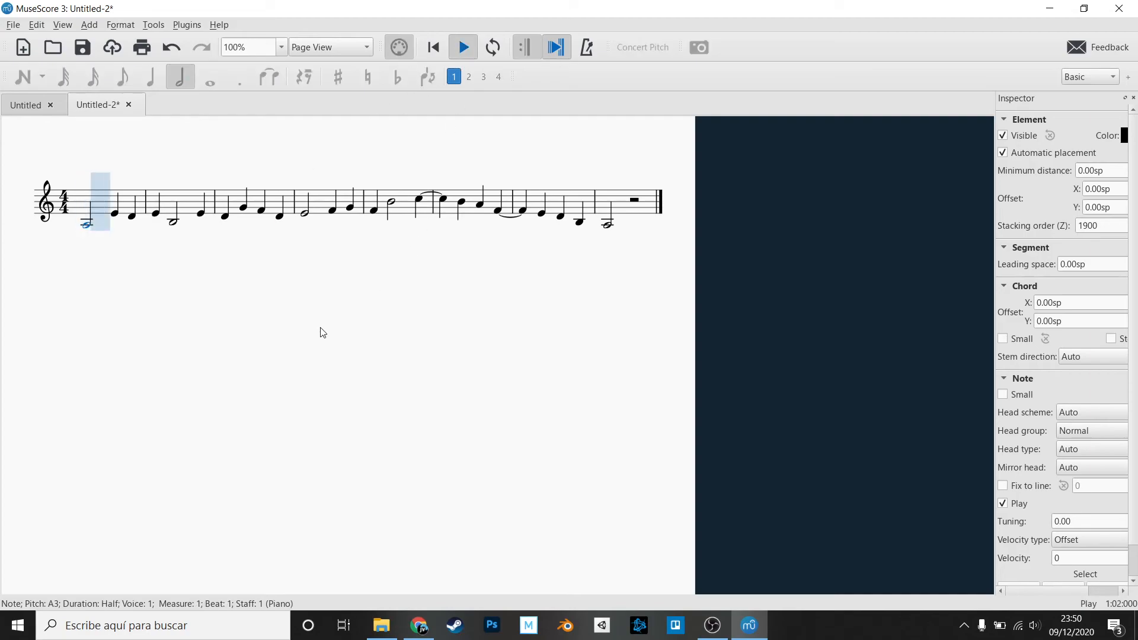